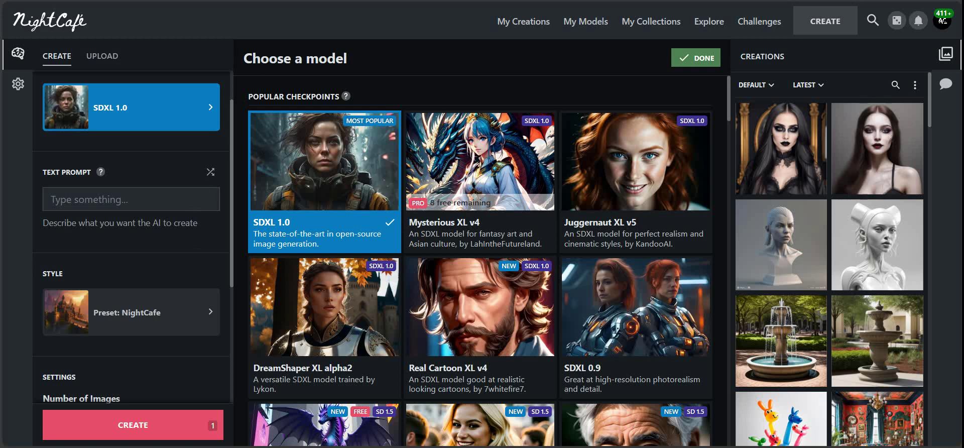
Look through the Artistic Club YouTube channel and its website's list of free online generators, and return to NightCafe
key("ctrl+Tab")
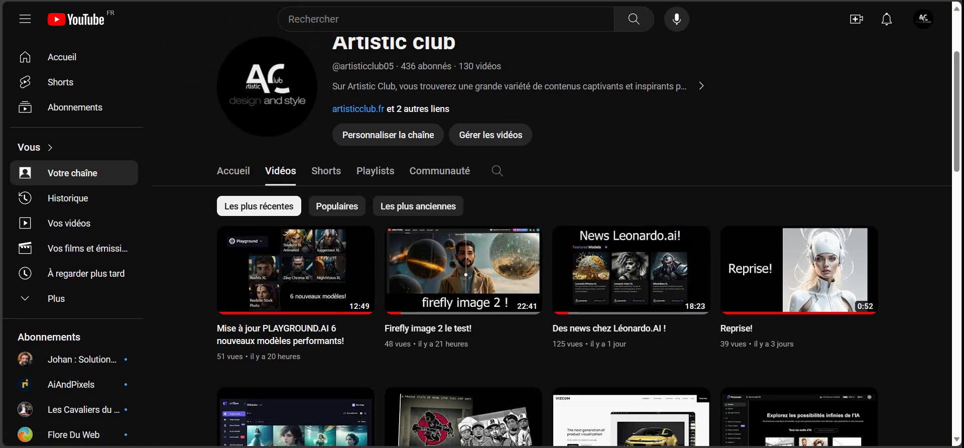
key("ctrl+Tab")
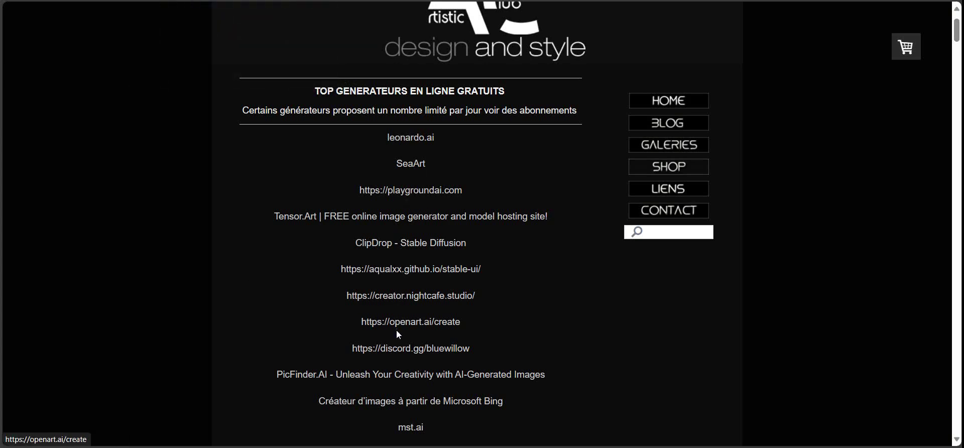
scroll(409, 246, "down", 1)
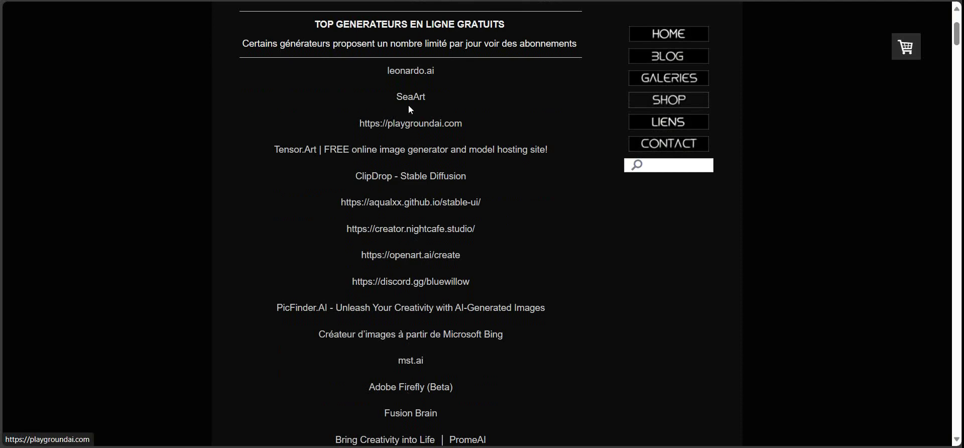
scroll(405, 201, "down", 3)
scroll(405, 225, "up", 5)
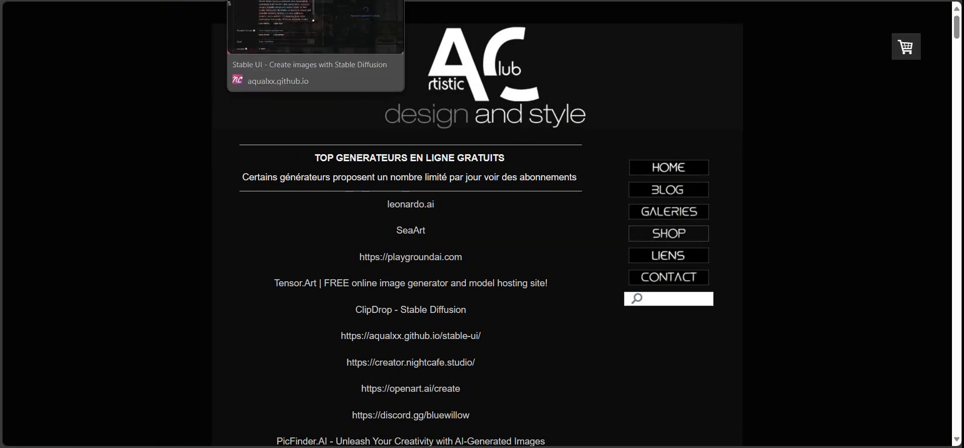
left_click(226, 1)
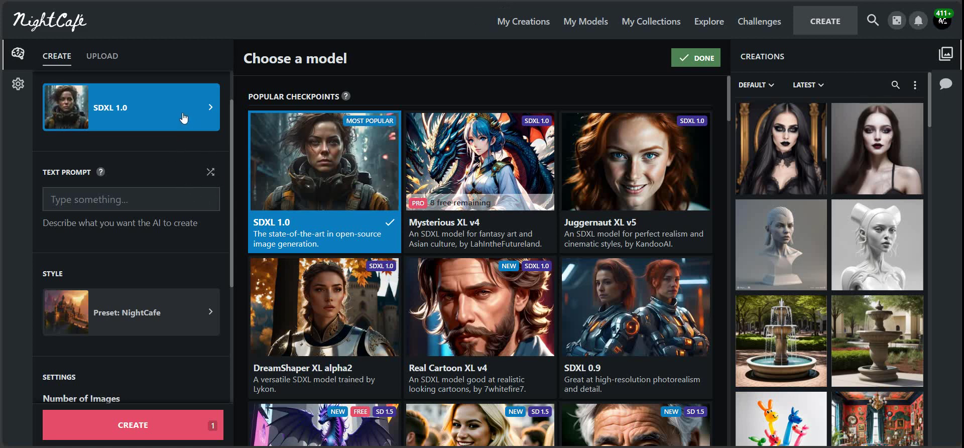
Open the Challenges page and review today's, yesterday's and the community challenges
left_click(757, 26)
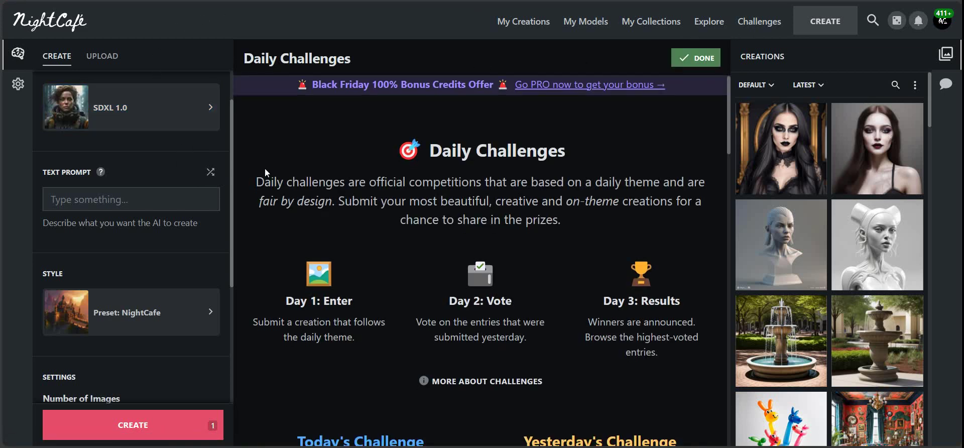
scroll(266, 171, "down", 4)
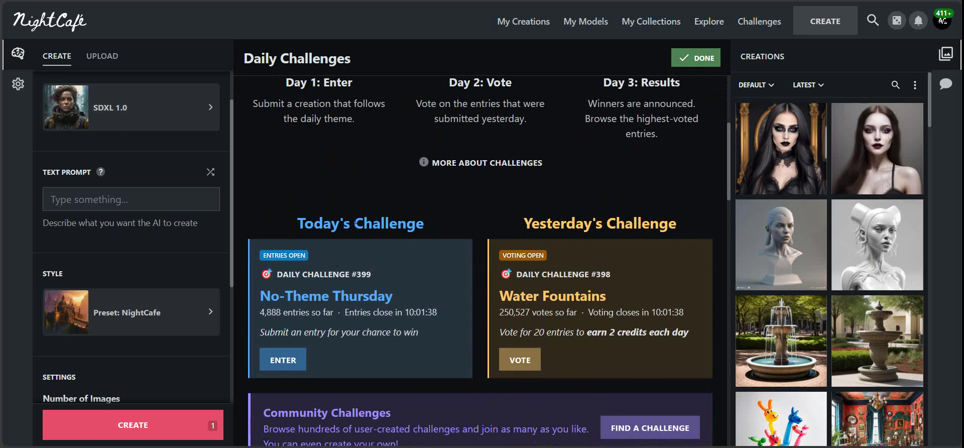
scroll(342, 197, "down", 1)
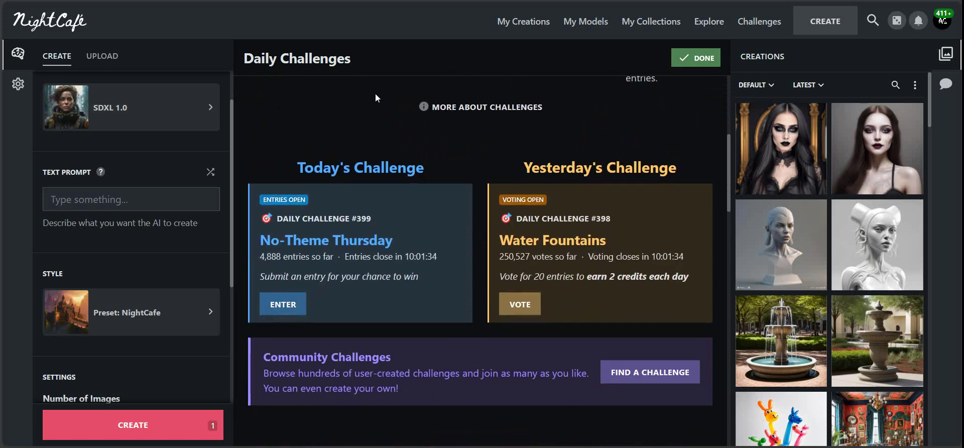
Open the Road to Mastery page and examine the tasks that earn credits
left_click(946, 25)
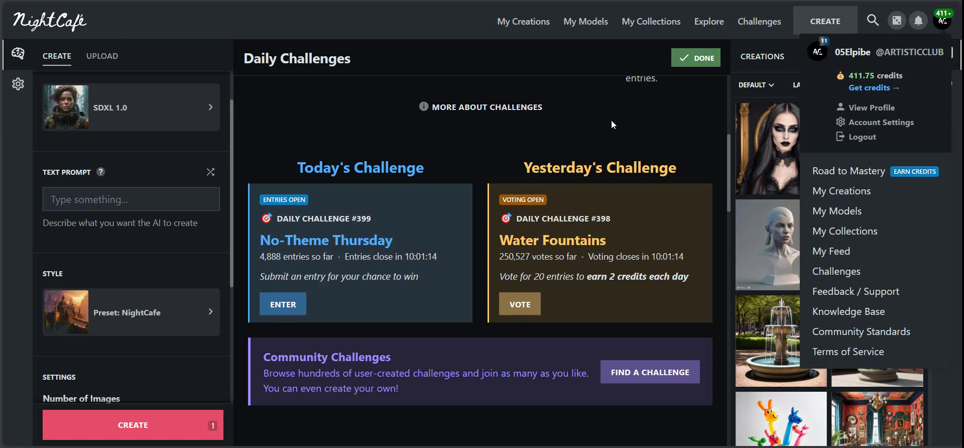
left_click(868, 175)
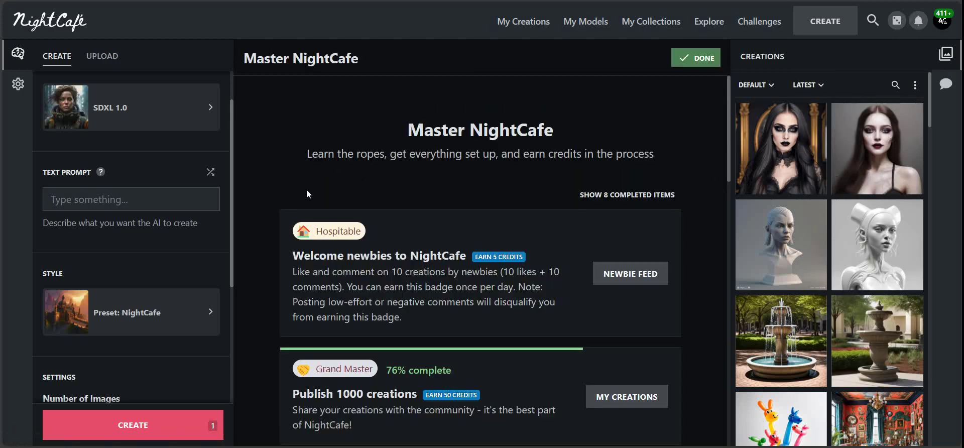
scroll(306, 194, "down", 5)
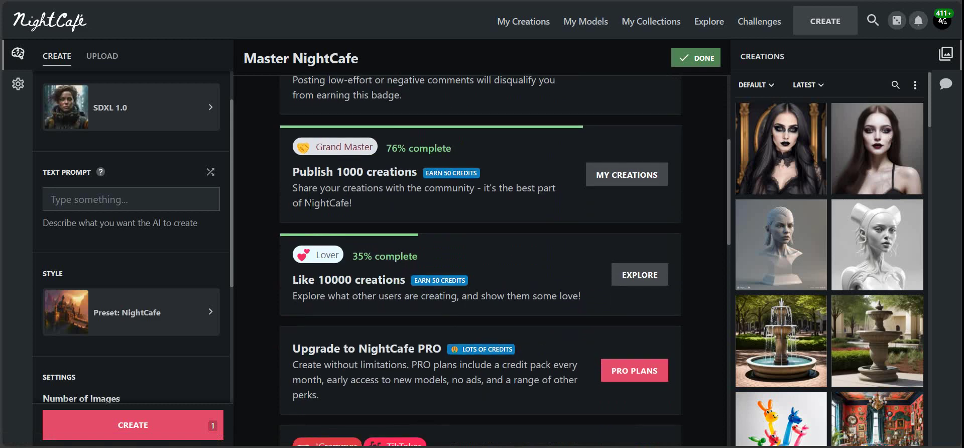
scroll(311, 208, "down", 5)
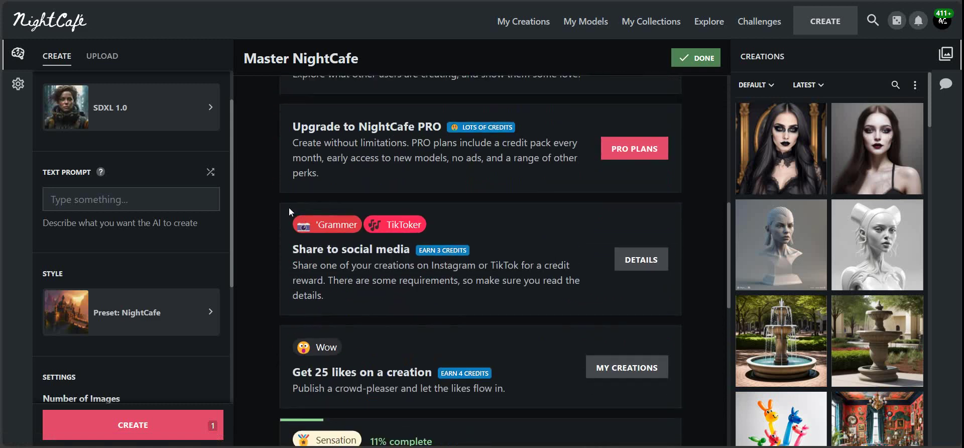
scroll(289, 212, "down", 3)
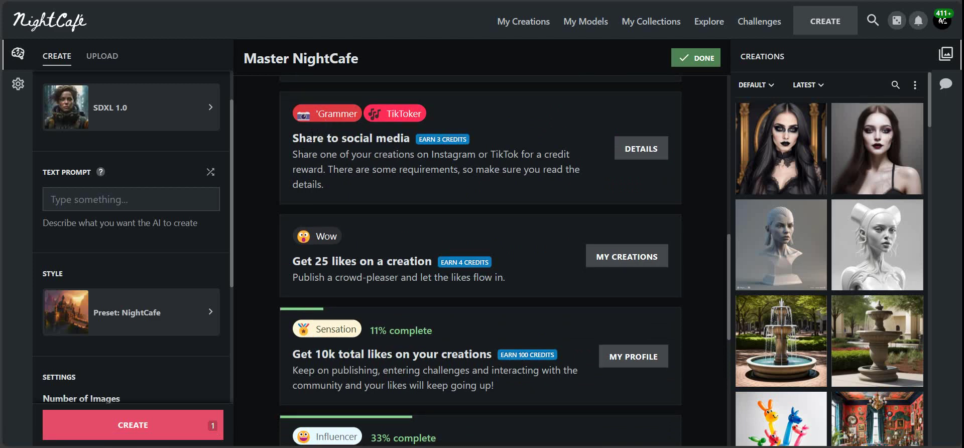
scroll(287, 178, "down", 5)
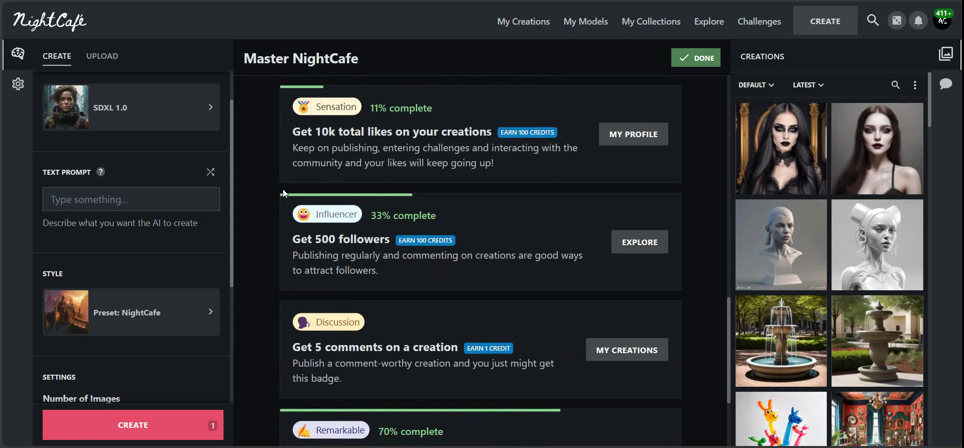
scroll(283, 189, "down", 3)
scroll(379, 180, "up", 4)
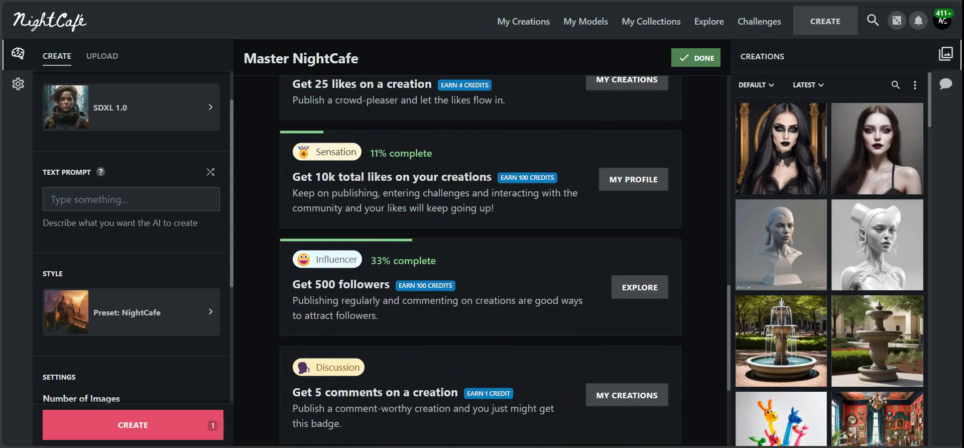
scroll(391, 171, "up", 6)
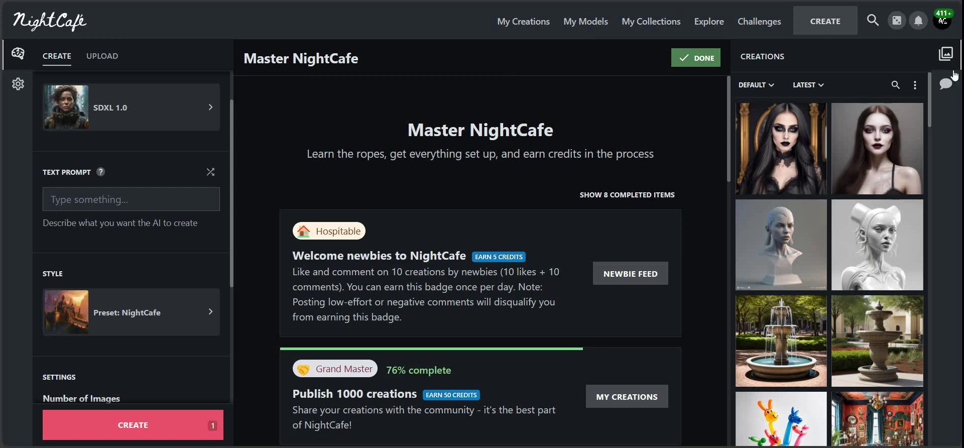
View the account's own profile page and reopen the account options with the credit balance
left_click(942, 25)
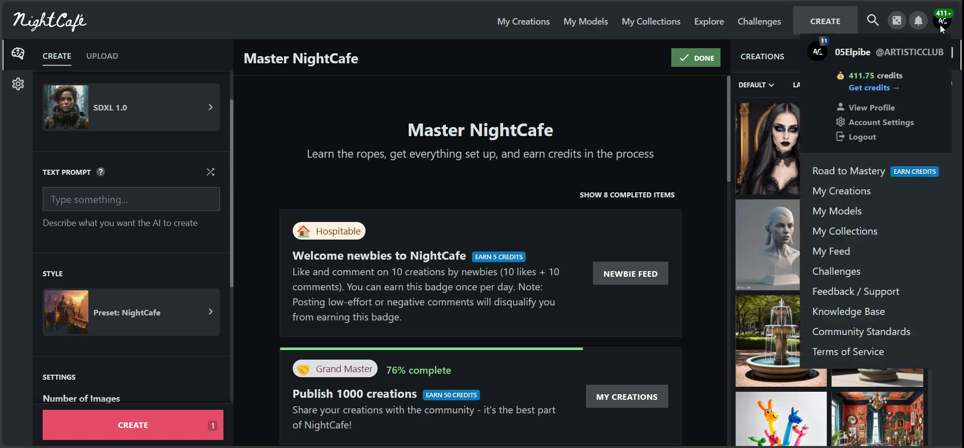
left_click(868, 53)
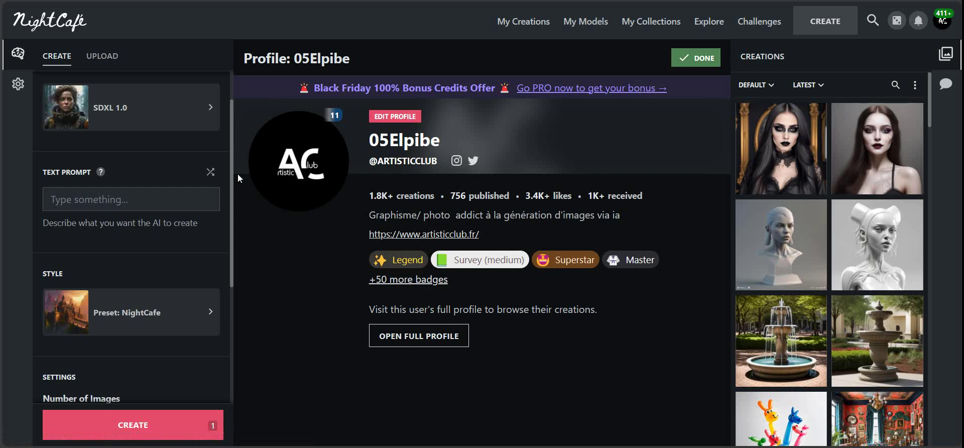
left_click(942, 24)
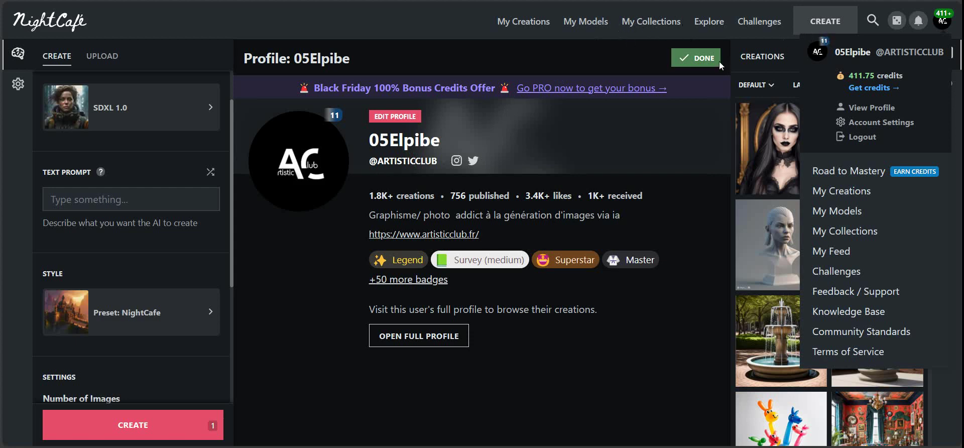
Open the model selection and examine the SDXL and SD 1.5 models among the popular checkpoints
left_click(210, 108)
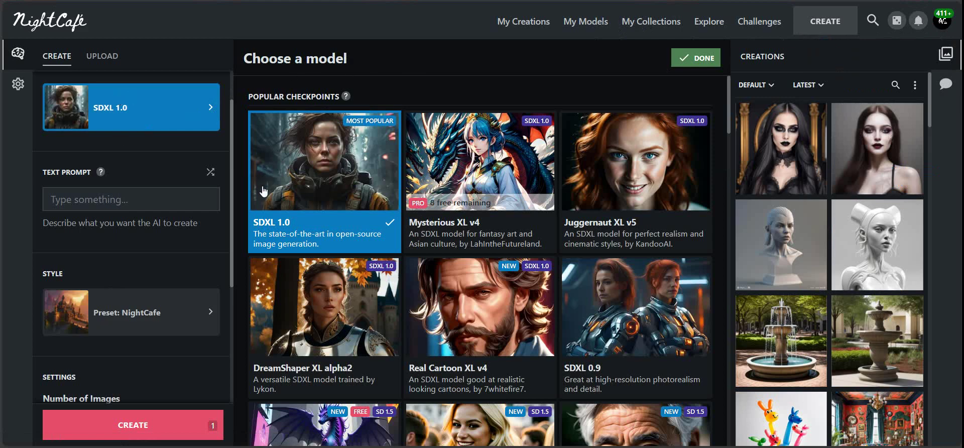
scroll(475, 242, "down", 5)
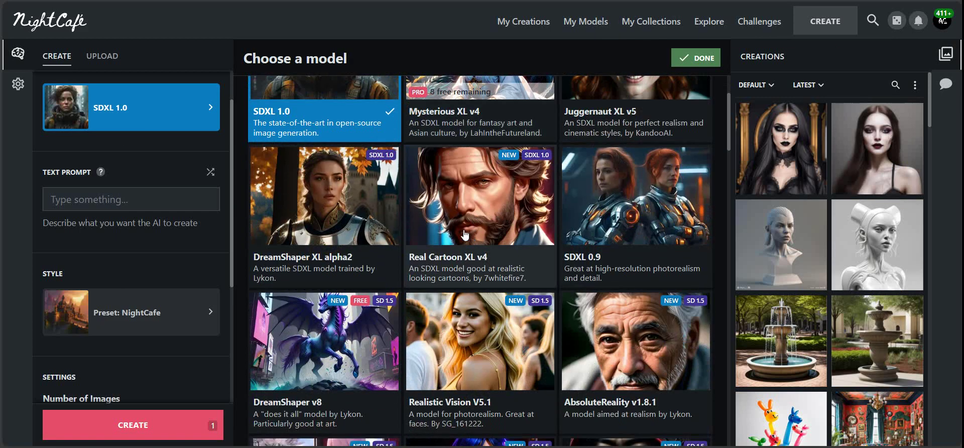
scroll(341, 247, "up", 5)
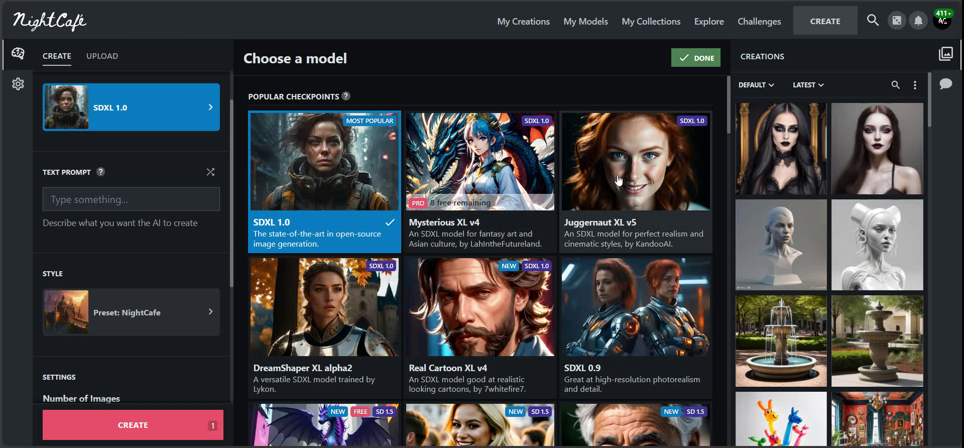
scroll(600, 176, "down", 1)
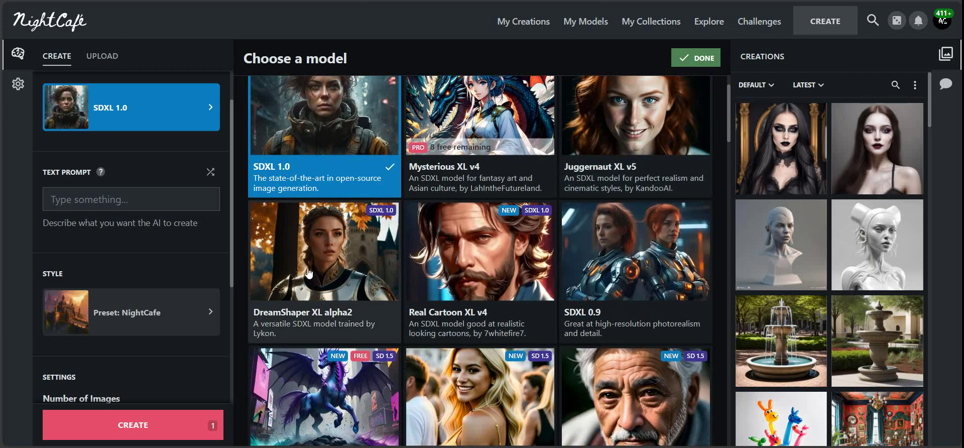
scroll(324, 273, "up", 1)
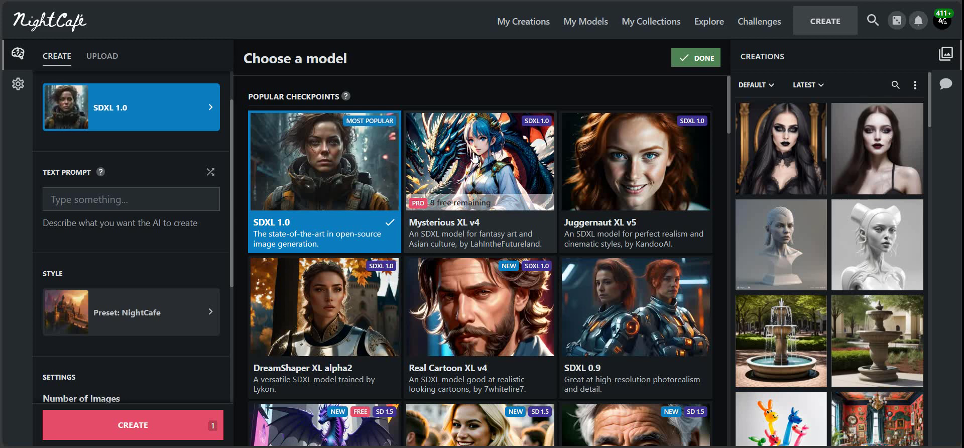
scroll(459, 174, "down", 1)
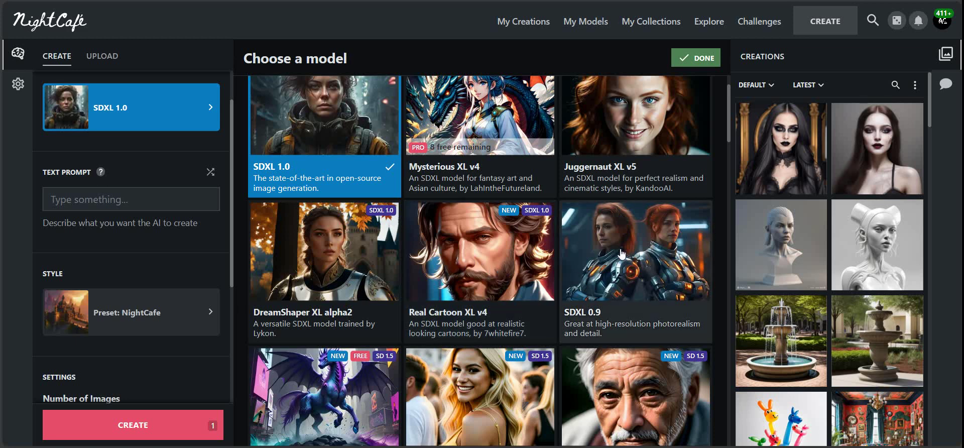
scroll(621, 253, "down", 2)
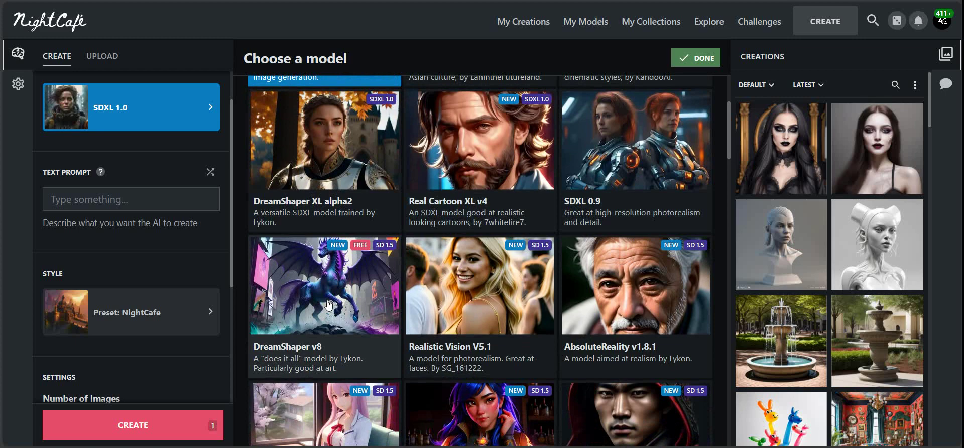
scroll(329, 302, "up", 4)
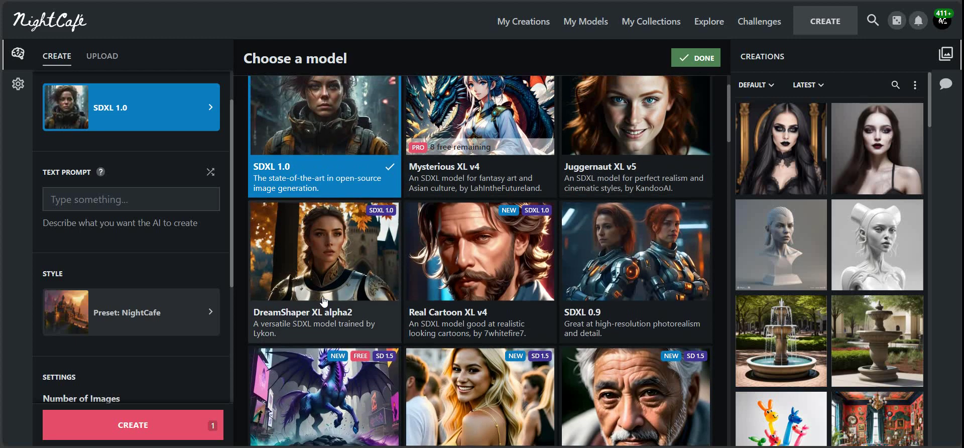
scroll(323, 301, "down", 4)
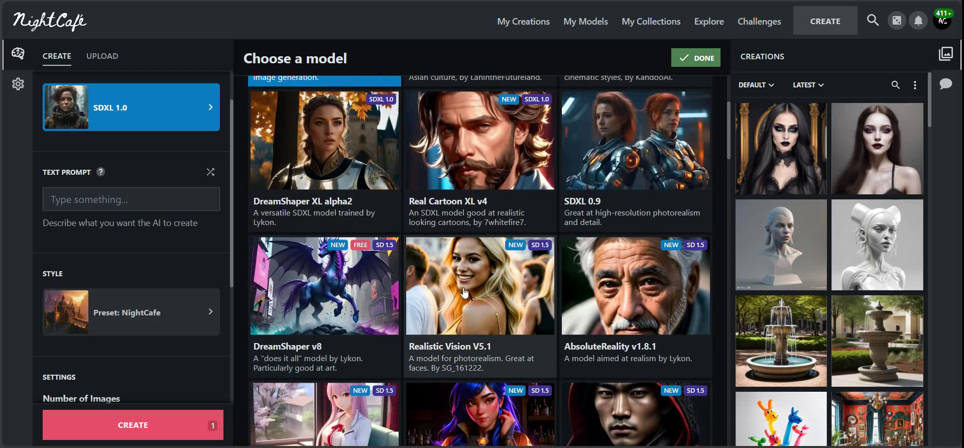
scroll(478, 294, "down", 1)
scroll(456, 222, "down", 2)
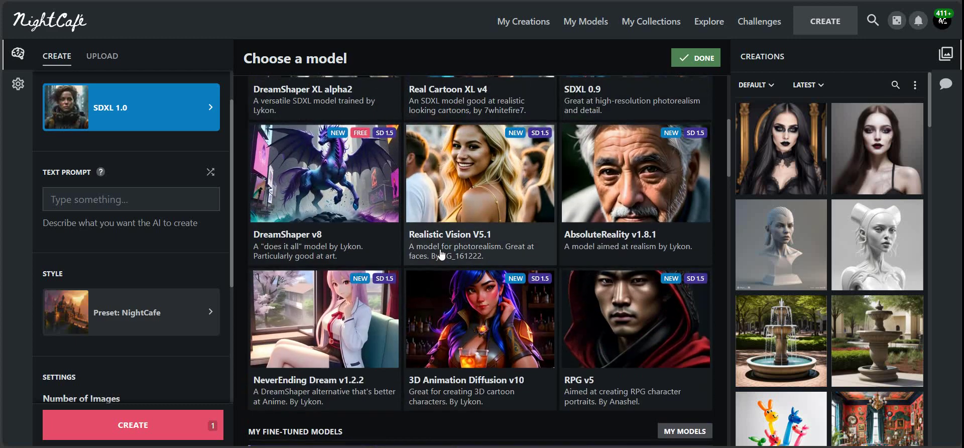
Try the DreamShaper v8 checkpoint and switch to Realistic Vision V5.1 to compare their credit costs
scroll(448, 197, "up", 1)
left_click(339, 187)
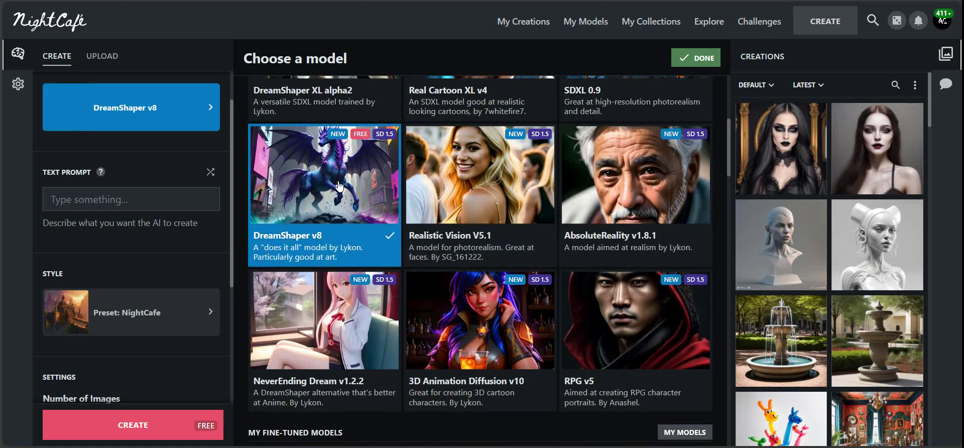
left_click(510, 183)
scroll(351, 221, "up", 1)
scroll(489, 327, "up", 1)
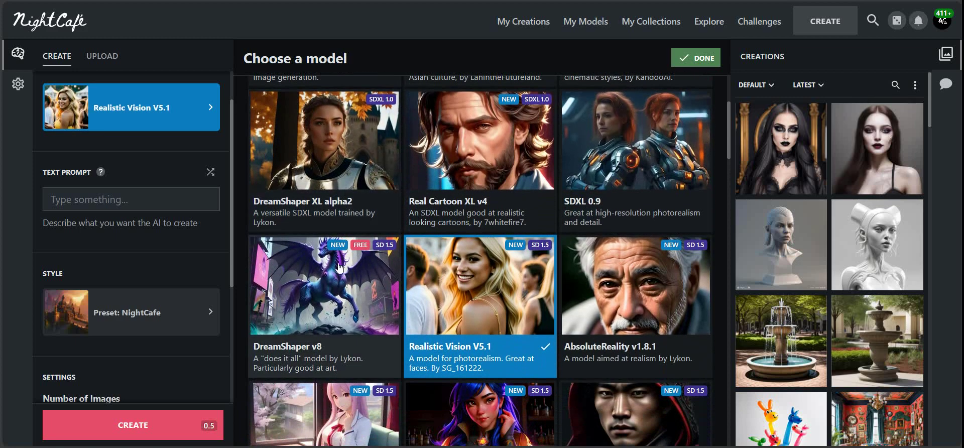
Select AbsoluteReality v1.8.1 as the generation model from the popular checkpoints
scroll(539, 290, "down", 2)
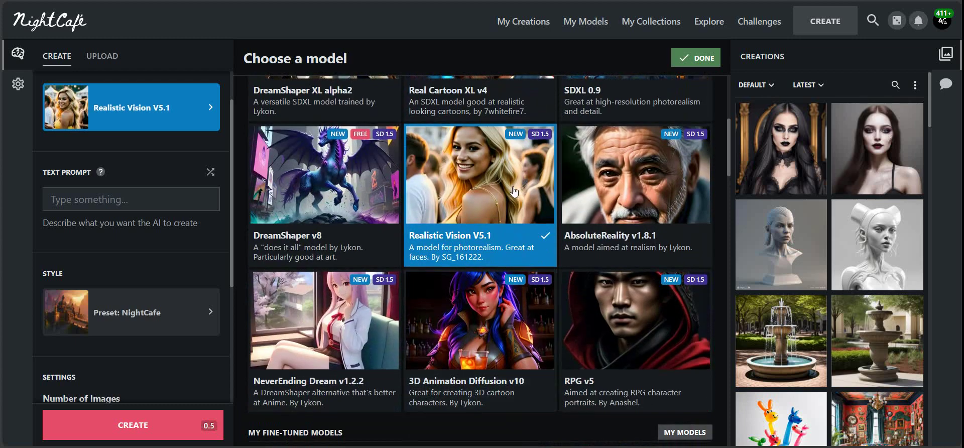
scroll(352, 229, "up", 1)
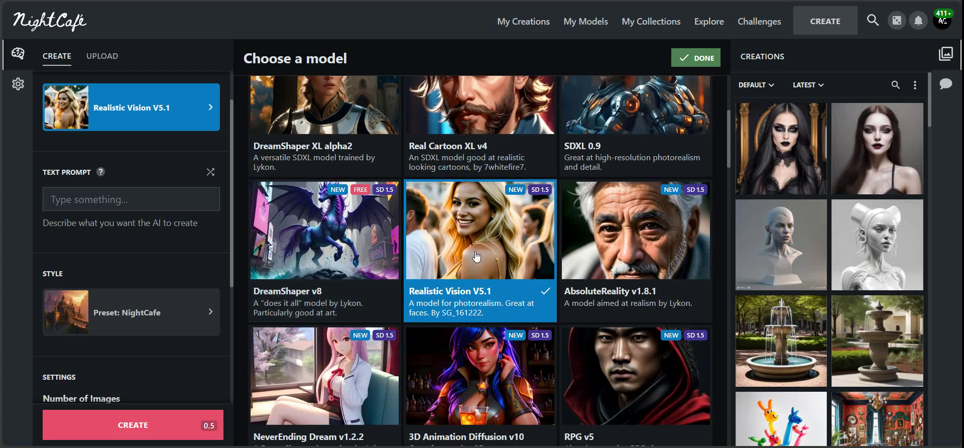
left_click(628, 254)
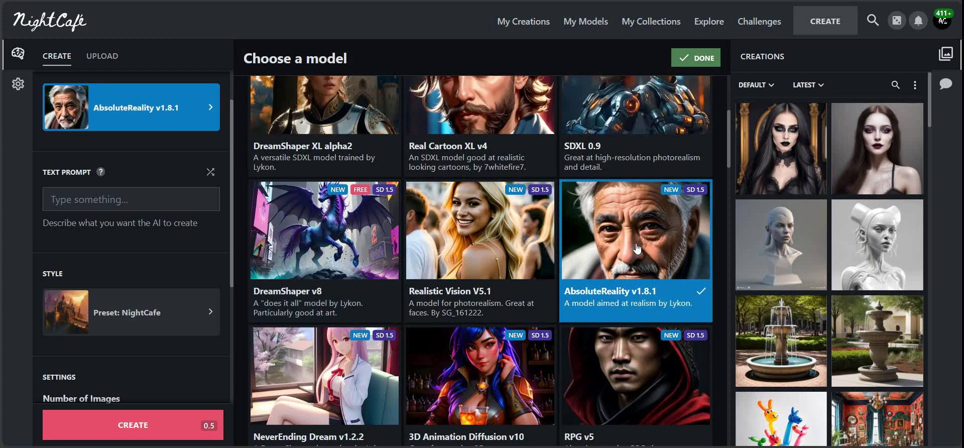
scroll(522, 231, "down", 3)
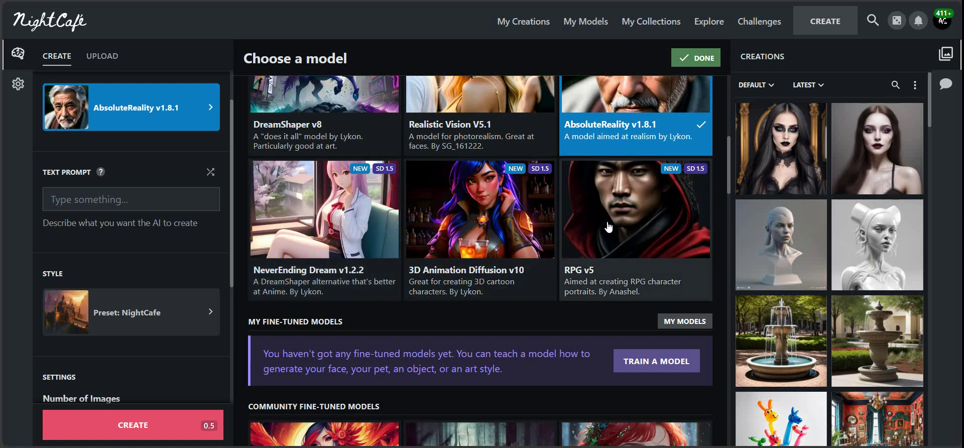
Examine the popular checkpoints in the model selection, from SDXL 1.0 down to RPG v5
scroll(605, 226, "down", 1)
scroll(547, 226, "up", 8)
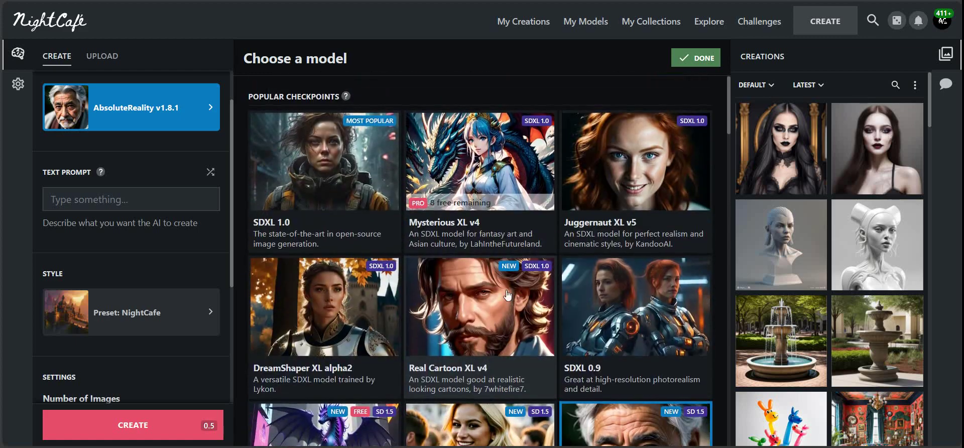
scroll(381, 202, "down", 7)
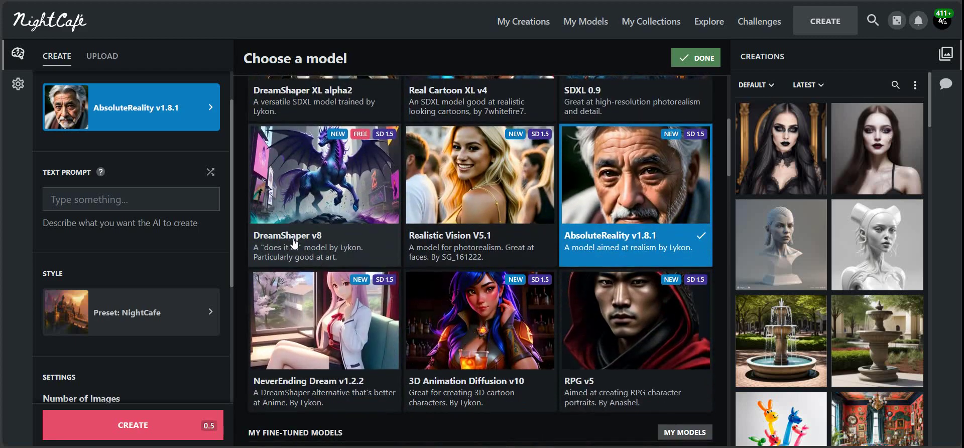
scroll(358, 261, "up", 7)
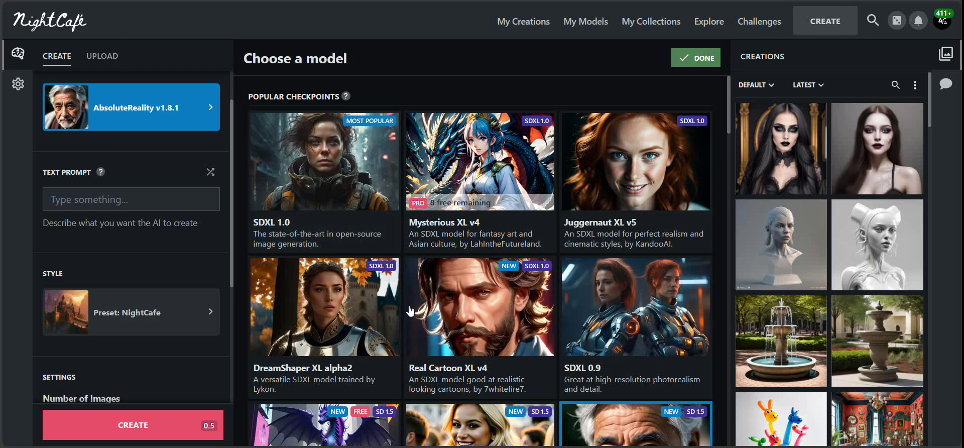
scroll(407, 309, "down", 5)
scroll(398, 245, "down", 5)
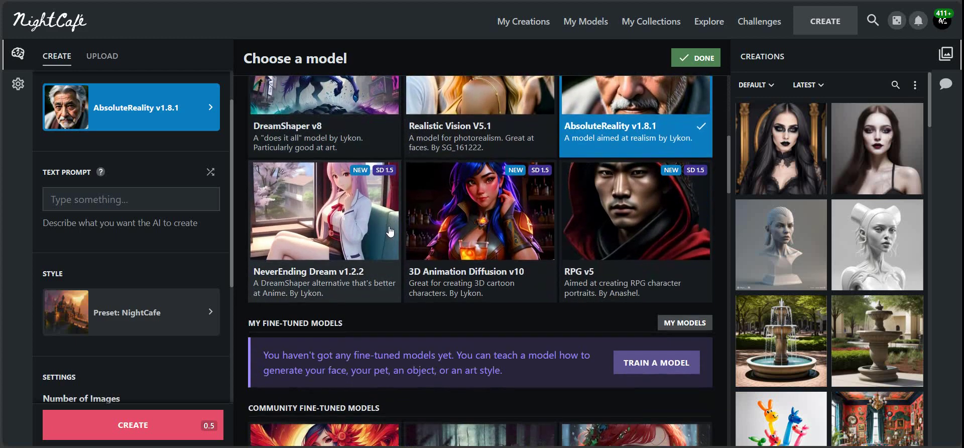
scroll(342, 150, "up", 9)
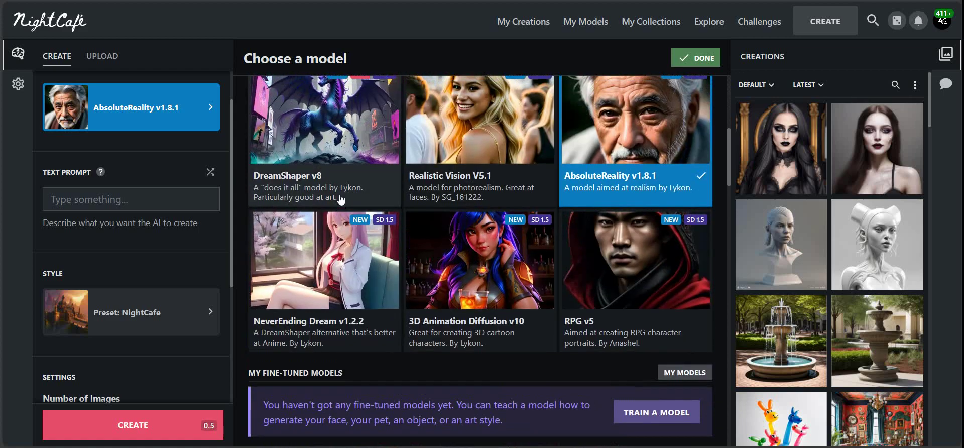
scroll(354, 215, "down", 3)
scroll(354, 216, "down", 6)
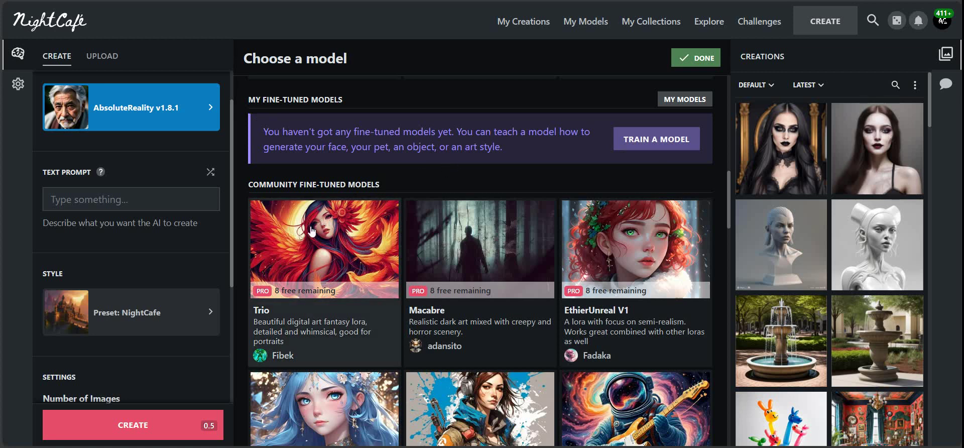
Look through the community fine-tuned models, from Trio, Macabre and EthierUnreal V1 down to Endless Melody
scroll(315, 229, "down", 1)
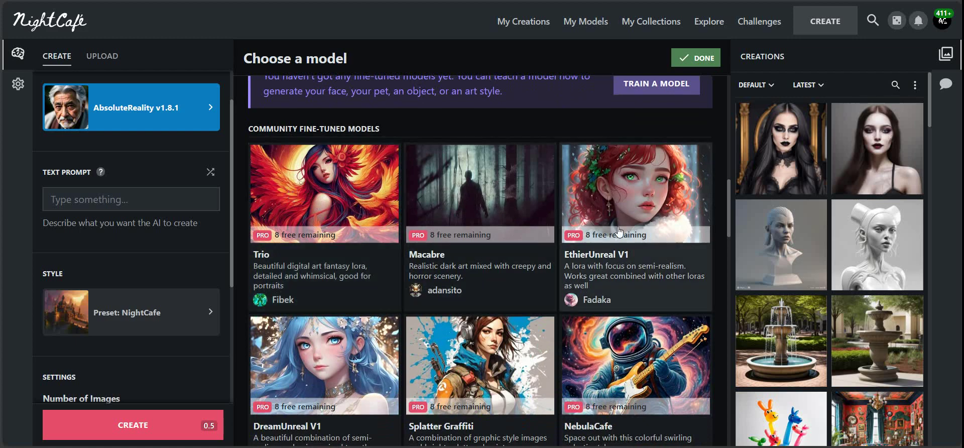
scroll(618, 215, "down", 1)
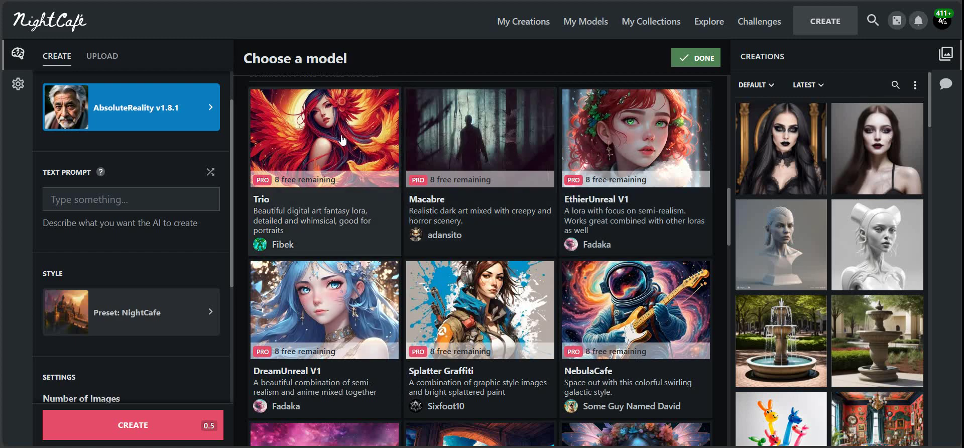
scroll(346, 191, "up", 1)
scroll(402, 203, "down", 1)
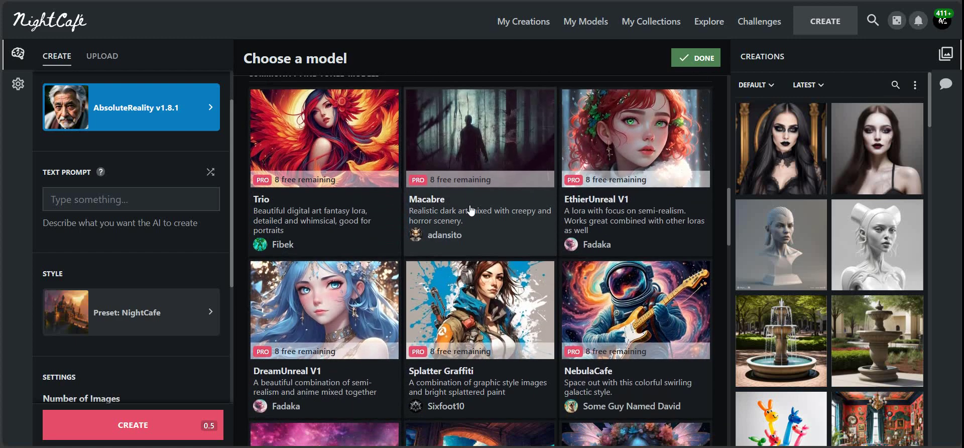
scroll(346, 216, "down", 2)
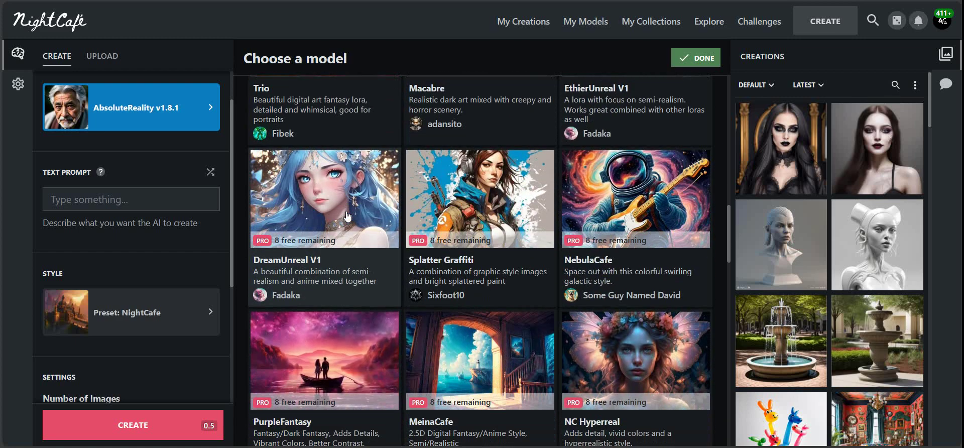
scroll(346, 216, "down", 6)
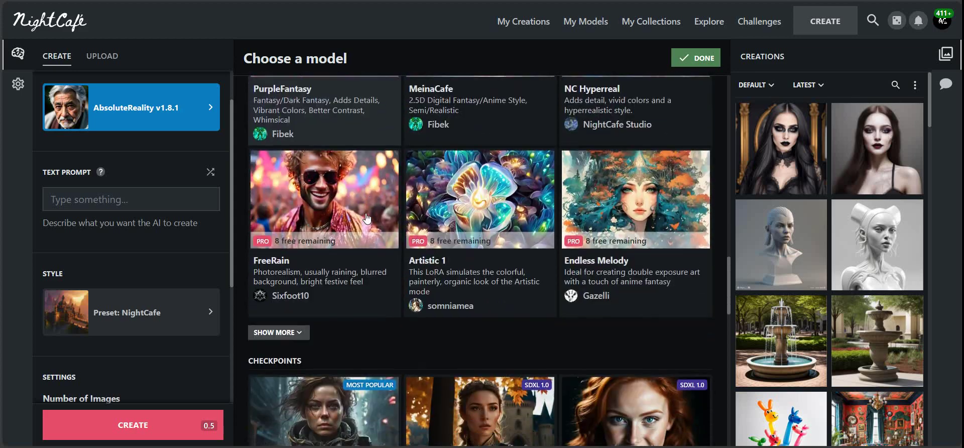
scroll(366, 217, "down", 1)
Examine the full checkpoints list, including SDXL BETA, DALL-E 2, Stable Diffusion 1.5 and the old-interface models
scroll(374, 221, "down", 3)
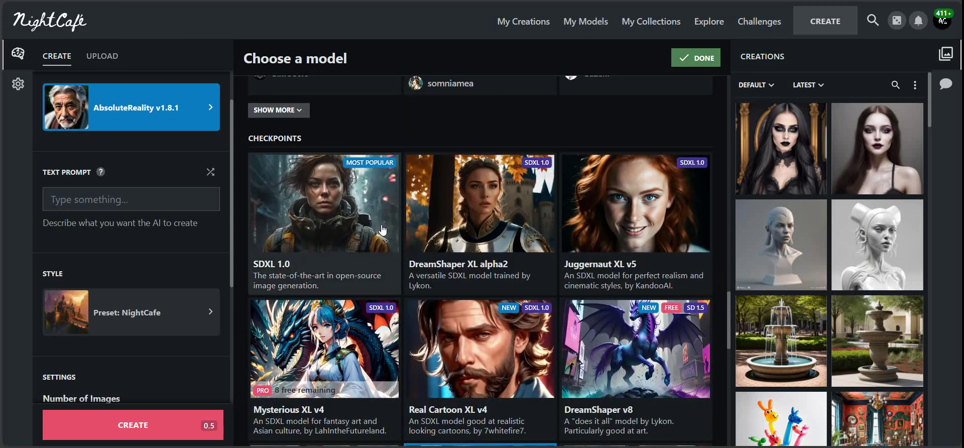
scroll(382, 230, "down", 11)
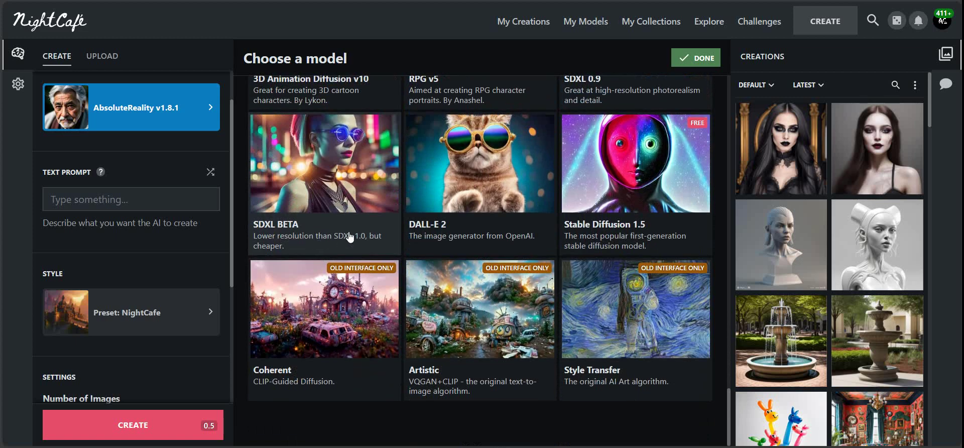
scroll(351, 235, "up", 5)
scroll(361, 232, "down", 5)
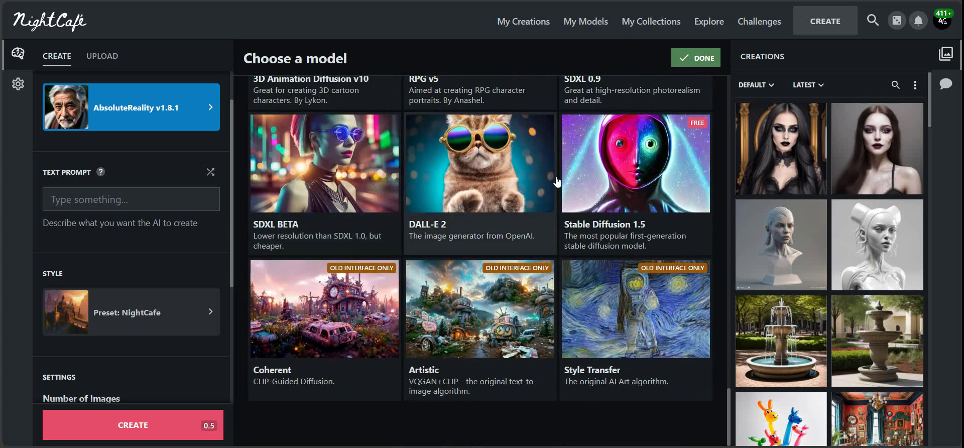
scroll(481, 180, "up", 3)
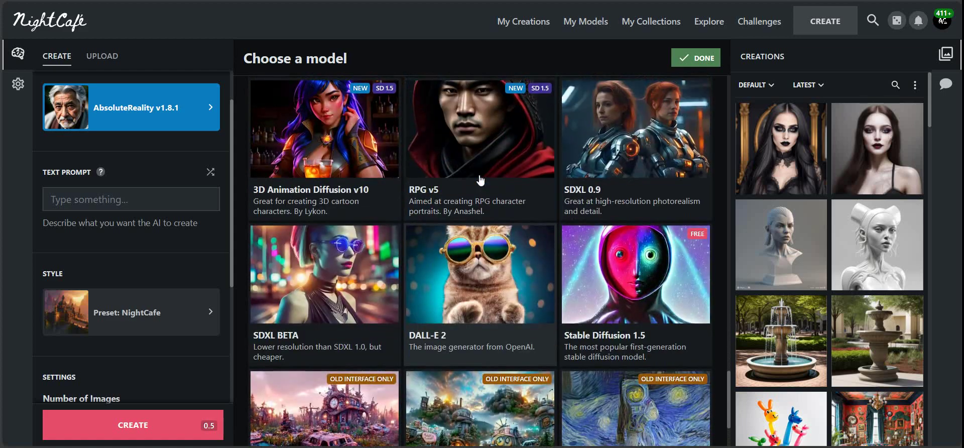
scroll(469, 191, "down", 3)
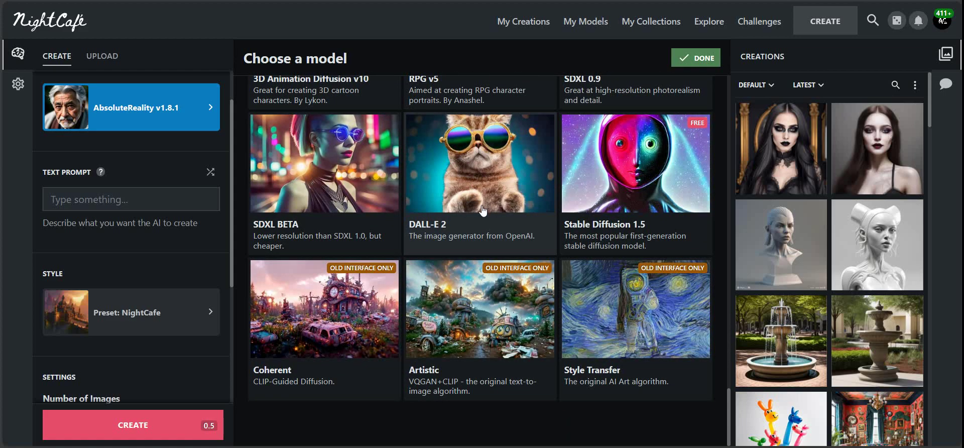
scroll(481, 281, "up", 10)
scroll(490, 319, "up", 15)
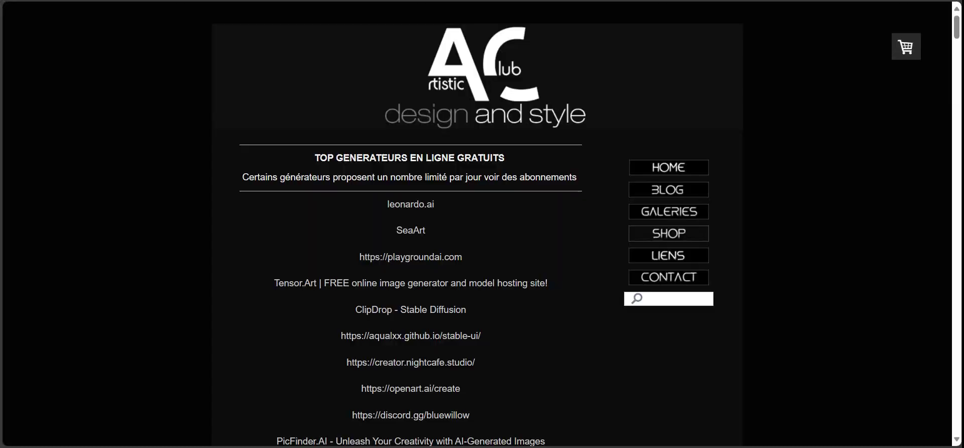
Open the playgroundai.com link from the list of free online generators and return to NightCafe
left_click(404, 258)
key("ctrl+Tab")
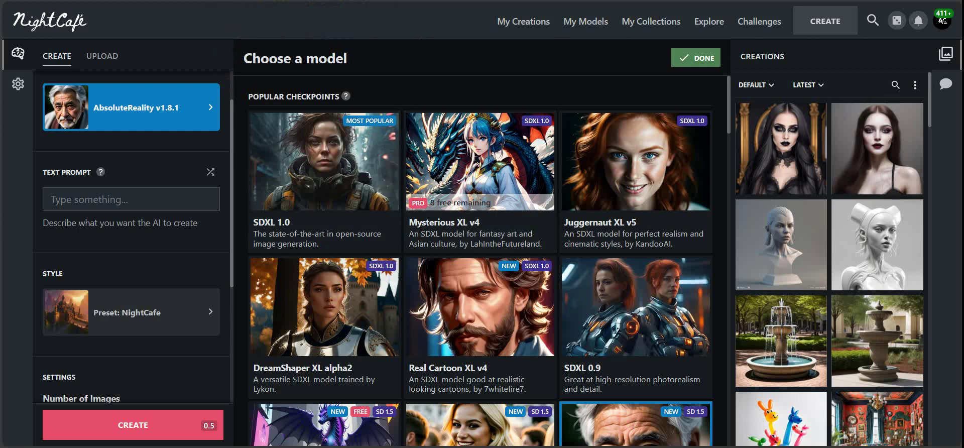
Try DreamShaper v8, Realistic Vision V5.1, Mysterious XL v4 and DreamShaper XL alpha2 in turn to compare their credit costs
scroll(401, 225, "down", 4)
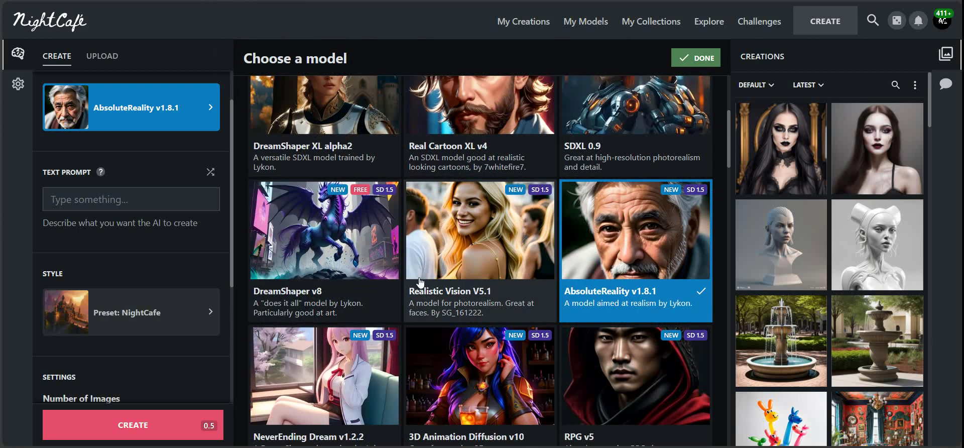
left_click(345, 233)
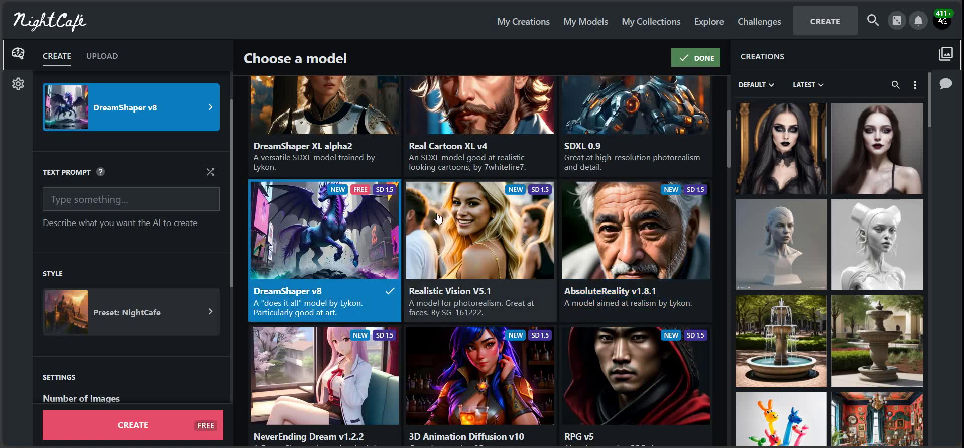
left_click(487, 234)
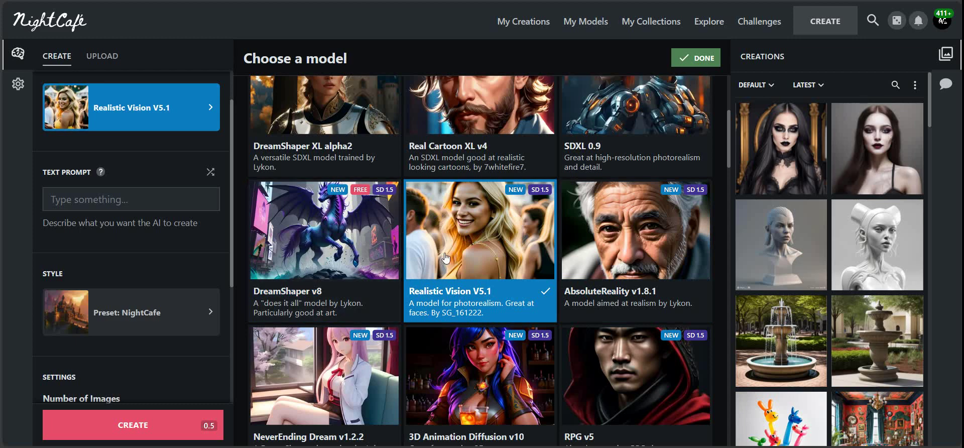
scroll(356, 229, "up", 4)
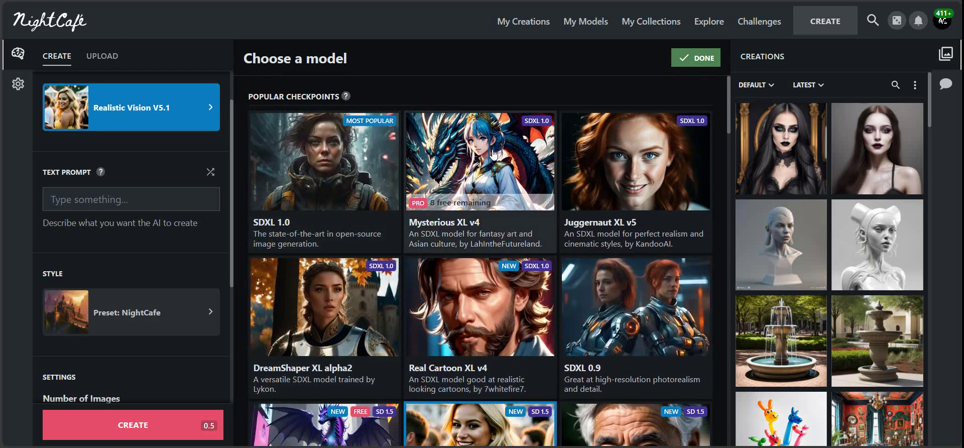
left_click(473, 153)
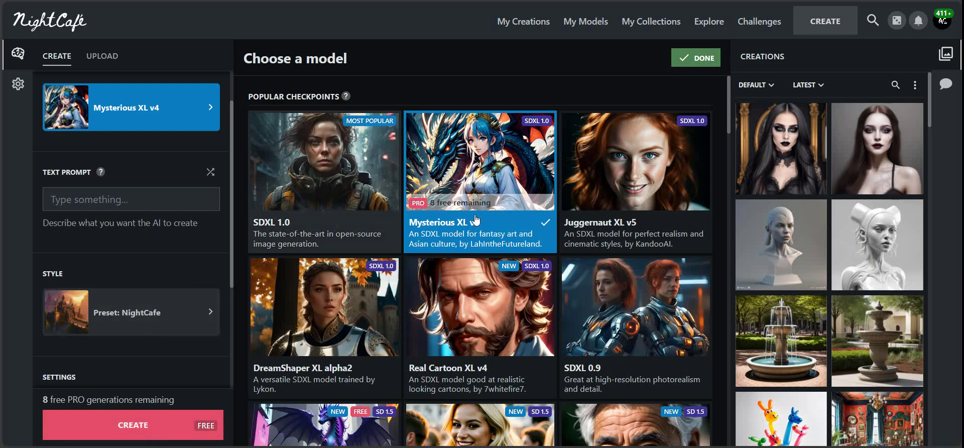
left_click(346, 312)
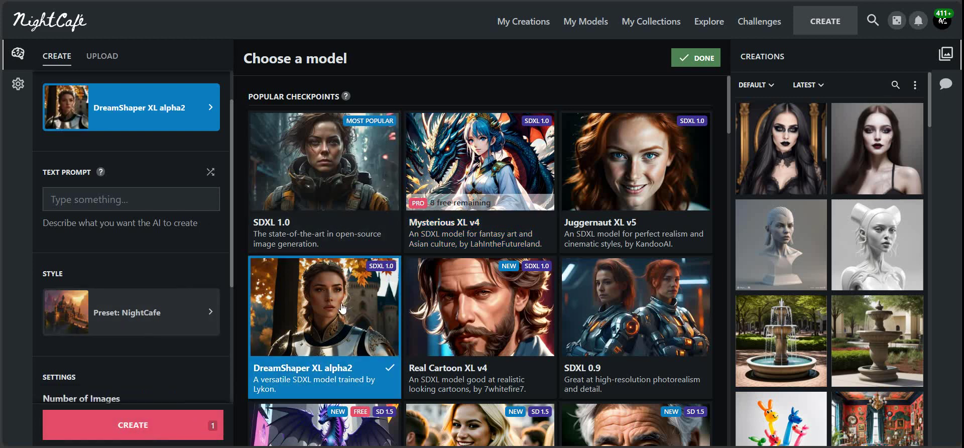
Compare Realistic Vision V5.1 with DreamShaper v8, keep Realistic Vision V5.1 selected, and check its total credit cost
scroll(341, 307, "down", 2)
left_click(503, 352)
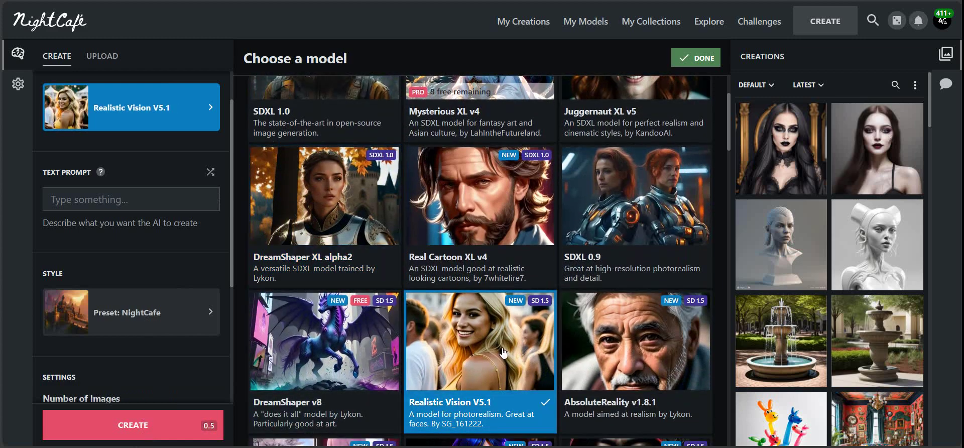
left_click(368, 348)
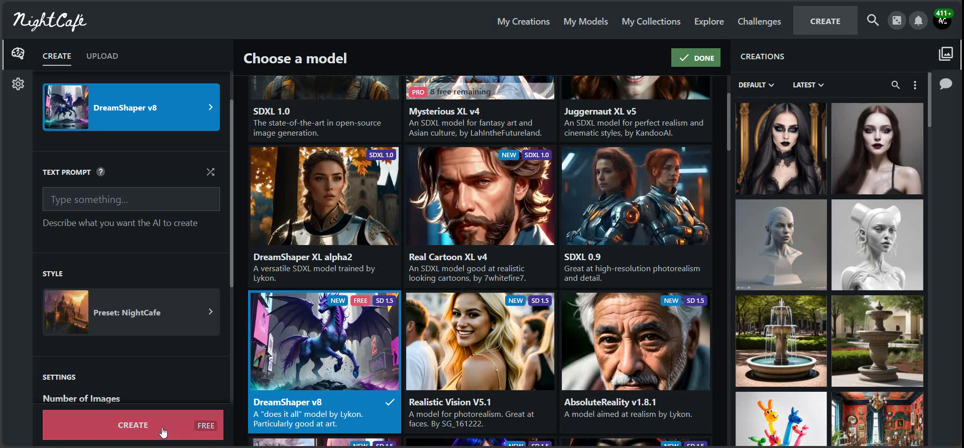
left_click(504, 354)
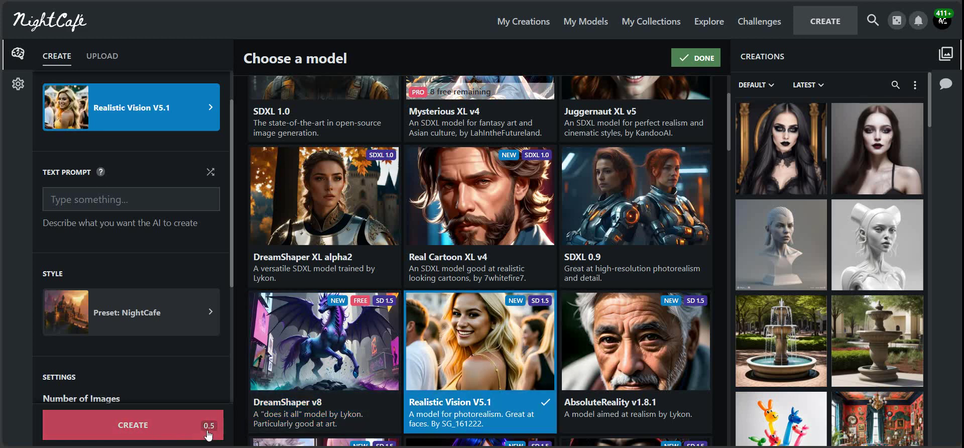
scroll(180, 325, "down", 4)
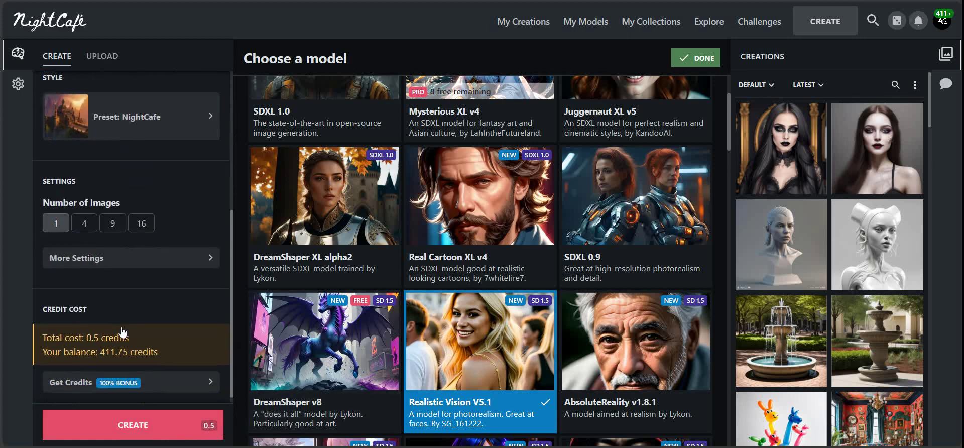
scroll(122, 333, "up", 5)
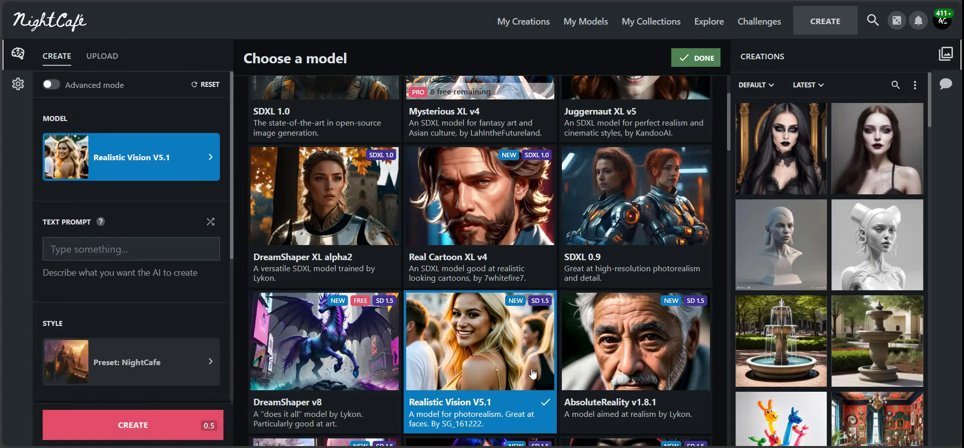
scroll(508, 362, "up", 2)
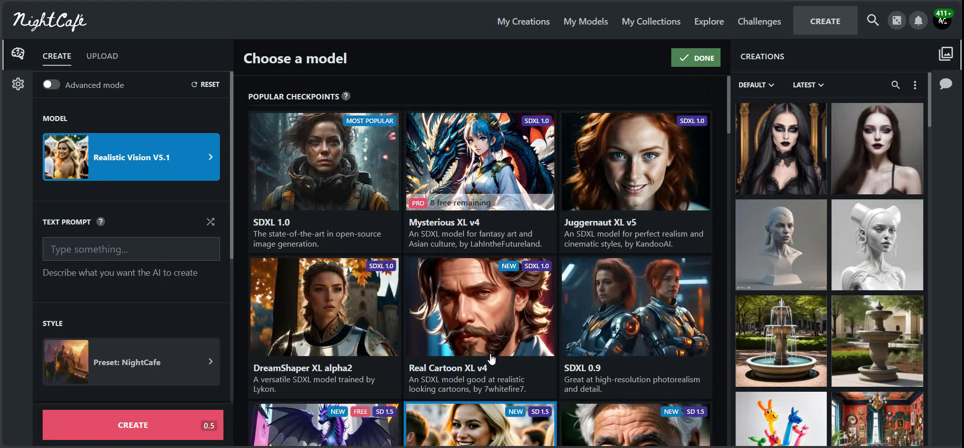
Switch to the Playground site and open its creation page for generating art on a board
left_click(493, 151)
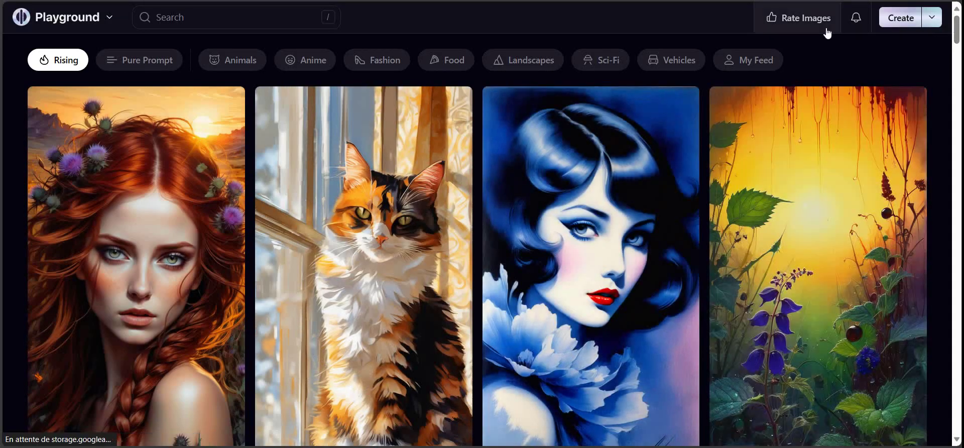
left_click(932, 18)
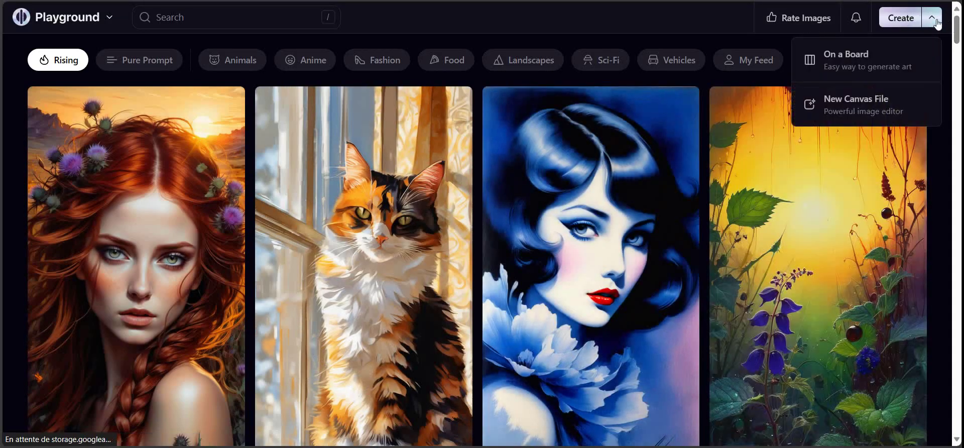
left_click(846, 64)
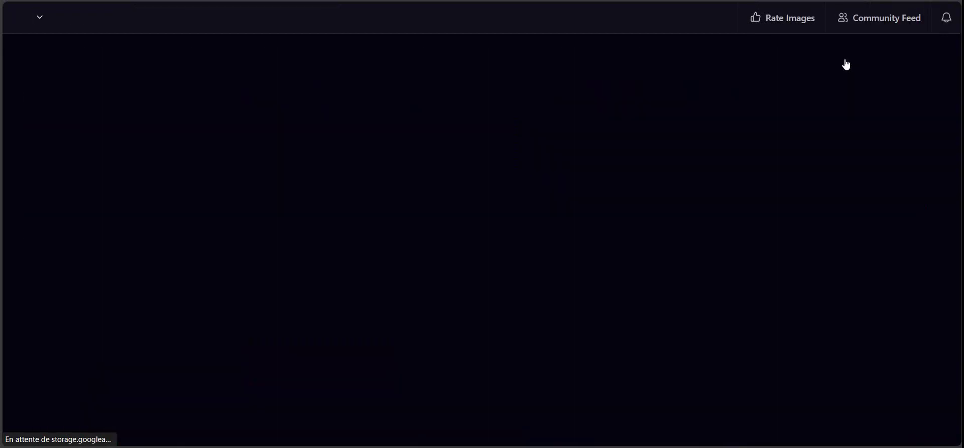
Open the account's own Playground profile page with its generated images
left_click(46, 25)
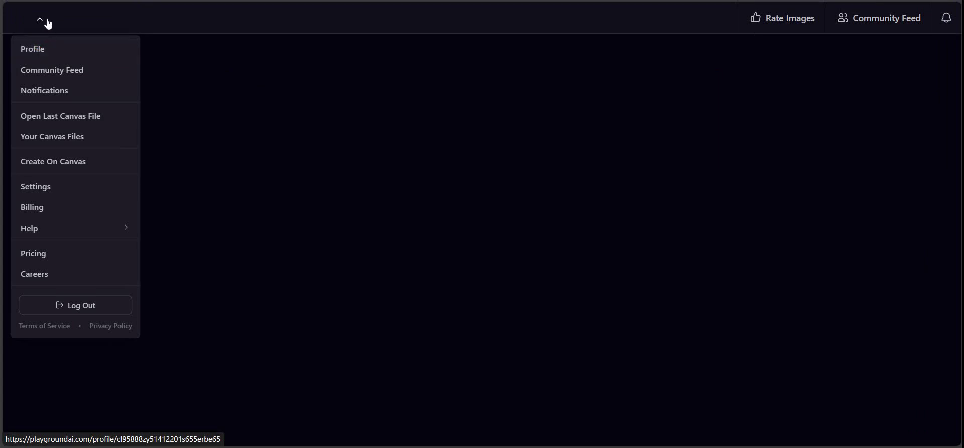
left_click(32, 54)
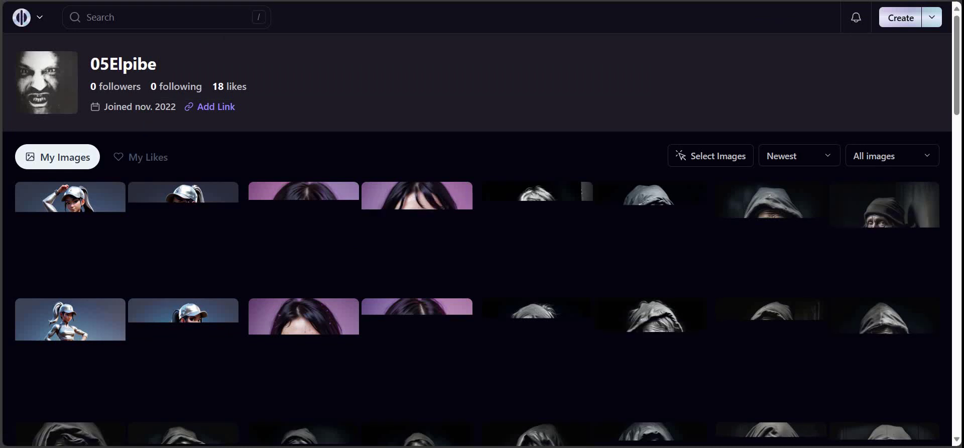
Open a hooded homeless man portrait from the profile's images and copy its prompt
left_click(174, 1)
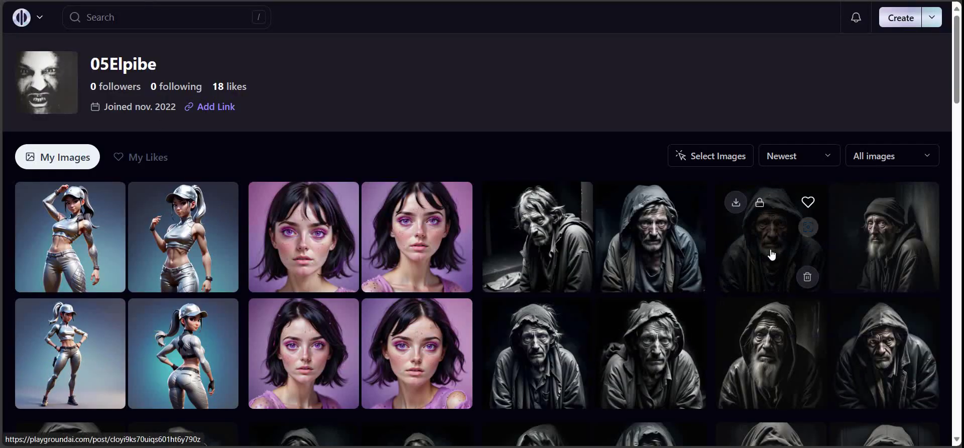
left_click(747, 257)
scroll(405, 176, "down", 3)
left_click(581, 179)
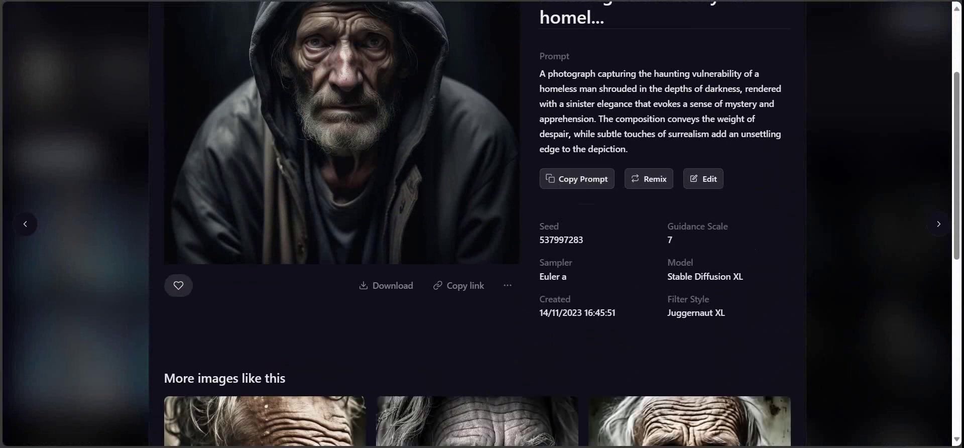
Switch to the NightCafe creation page and paste the copied homeless man prompt as the text prompt
left_click(190, 24)
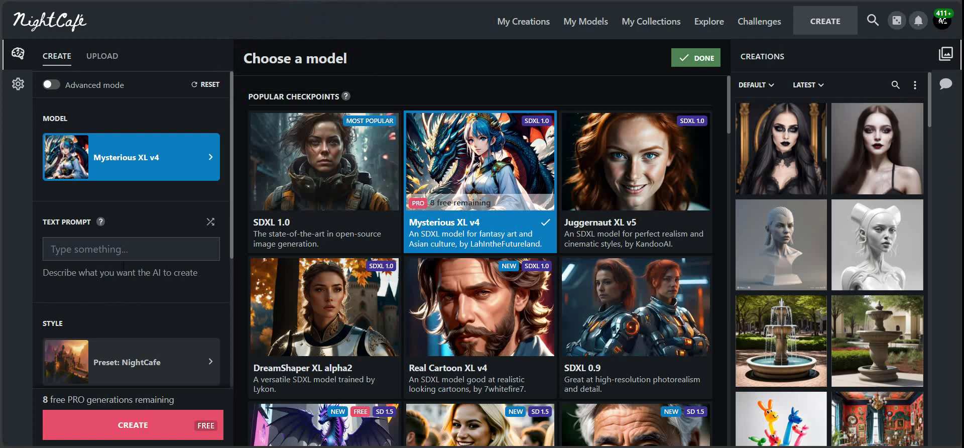
left_click(91, 250)
right_click(91, 251)
left_click(170, 158)
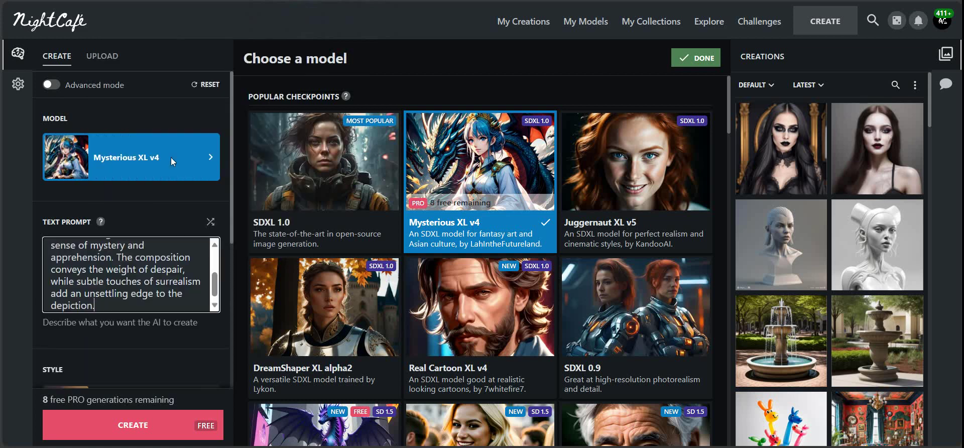
Look through the whole list of preset styles available for the creation
scroll(152, 352, "down", 5)
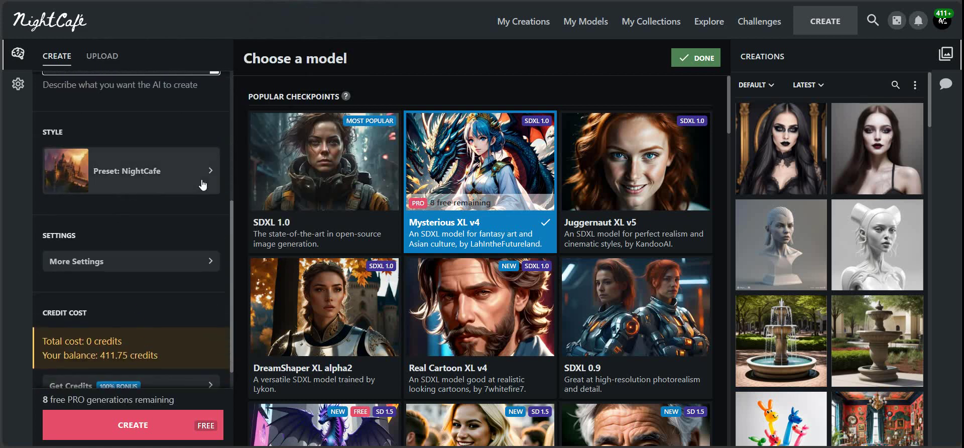
left_click(215, 177)
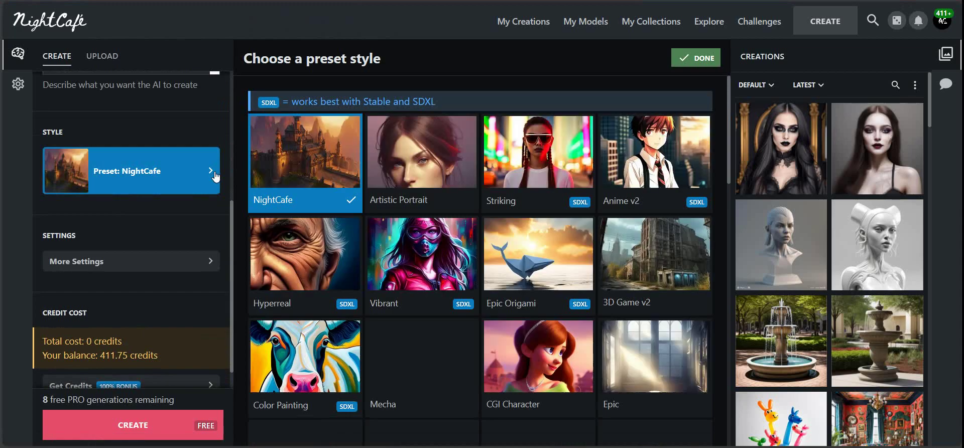
scroll(477, 202, "down", 2)
scroll(351, 238, "down", 15)
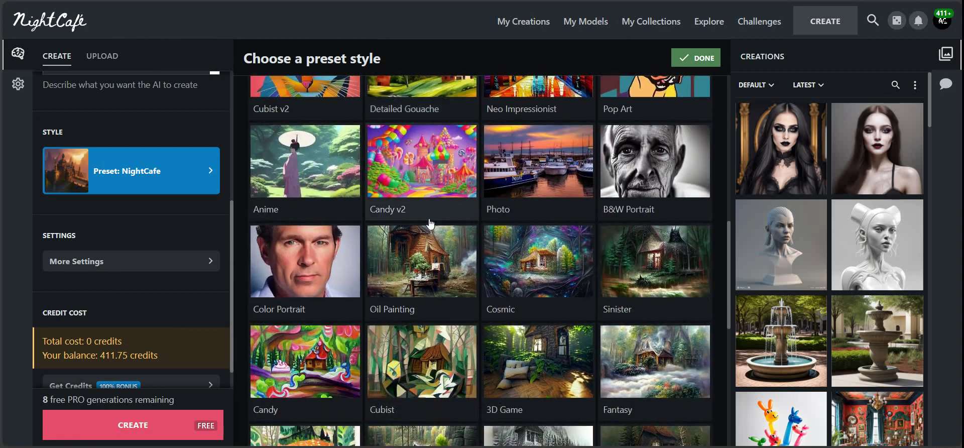
scroll(351, 240, "down", 3)
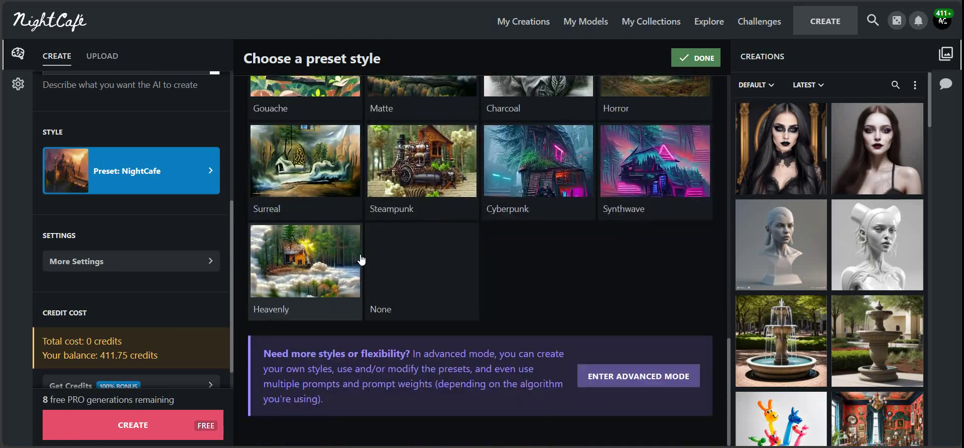
scroll(346, 243, "up", 20)
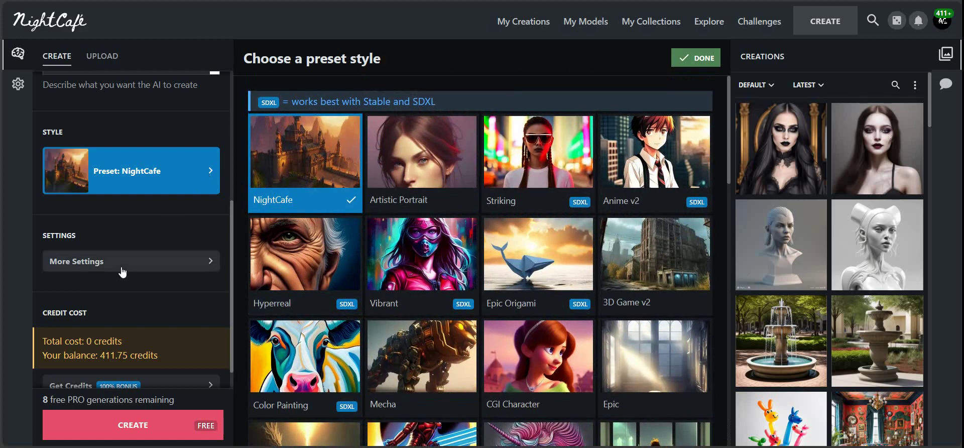
Check the advanced settings, credit cost and prompt, and generate the homeless man image with Mysterious XL v4
left_click(215, 268)
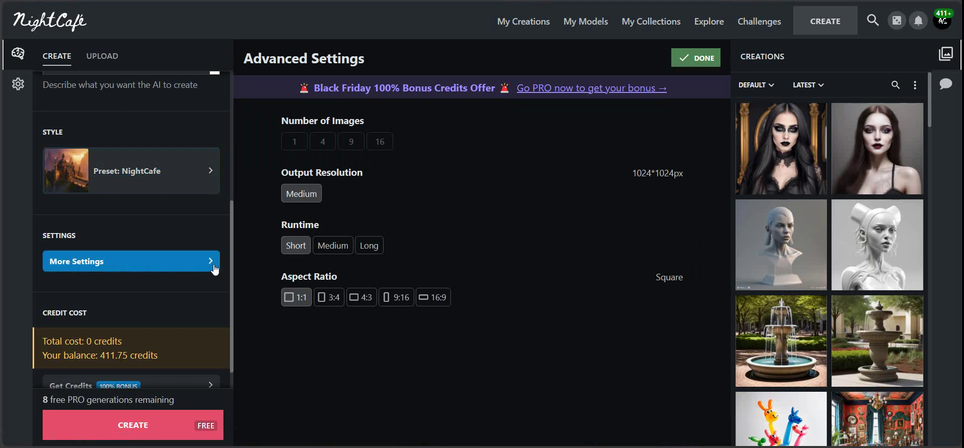
scroll(145, 271, "down", 1)
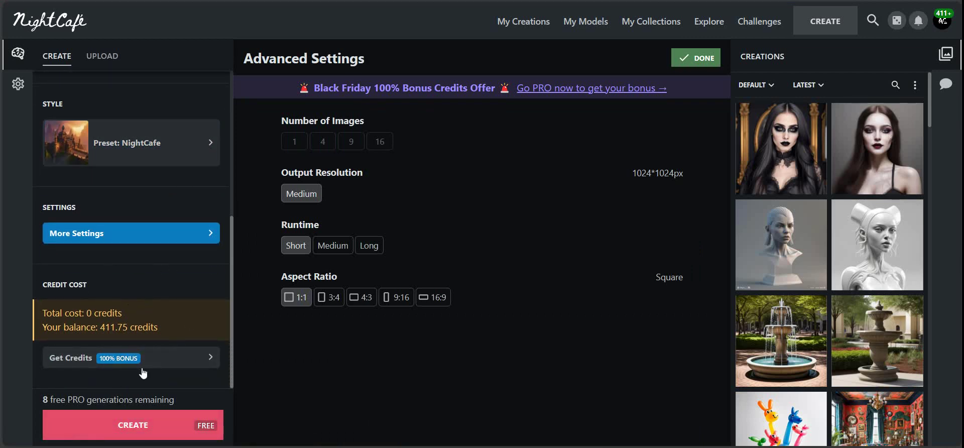
scroll(140, 348, "up", 5)
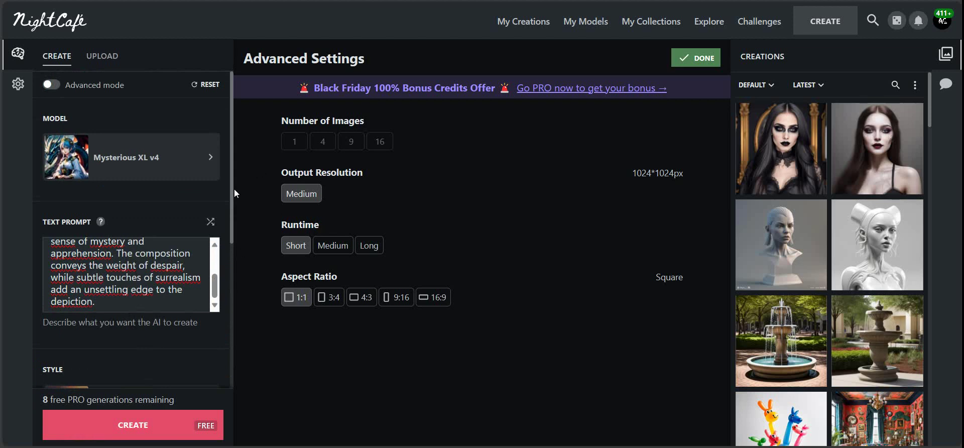
scroll(142, 261, "up", 3)
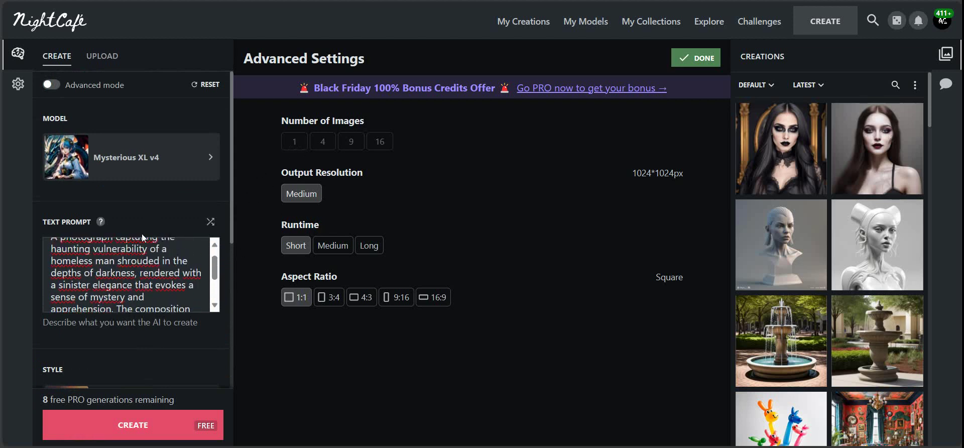
left_click(163, 439)
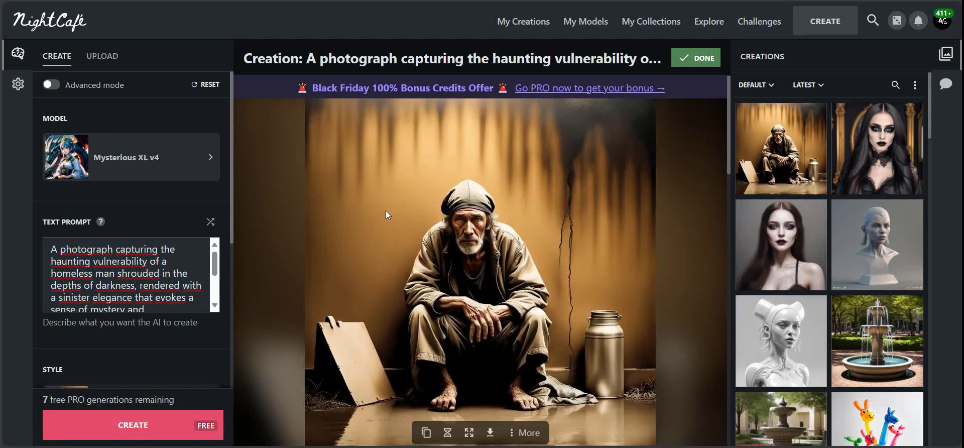
Examine the generated homeless man image and the actions offered for it
scroll(337, 190, "down", 1)
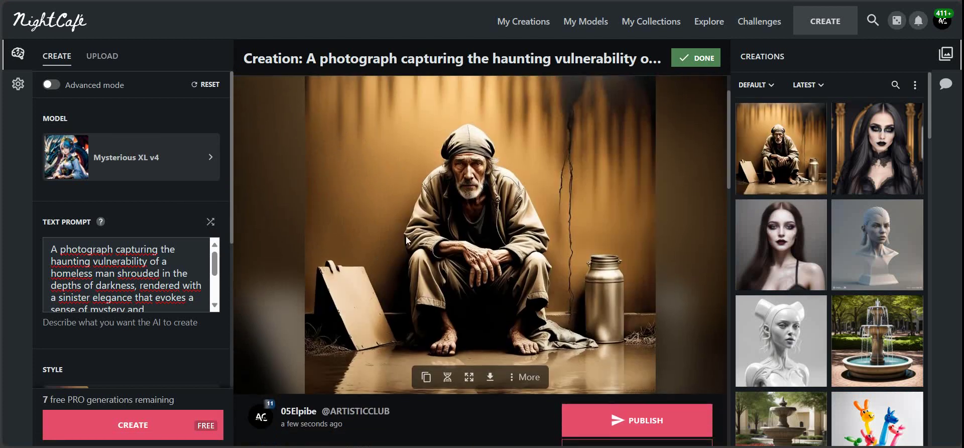
scroll(456, 257, "up", 1)
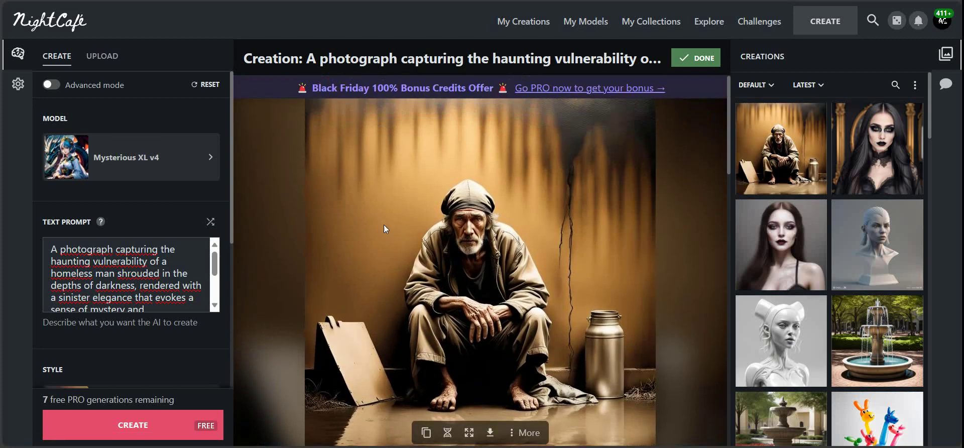
scroll(298, 214, "down", 1)
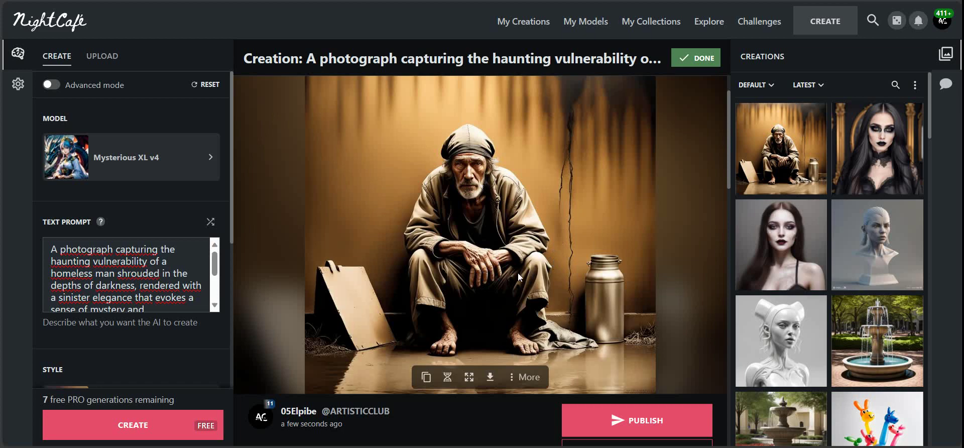
scroll(429, 177, "down", 2)
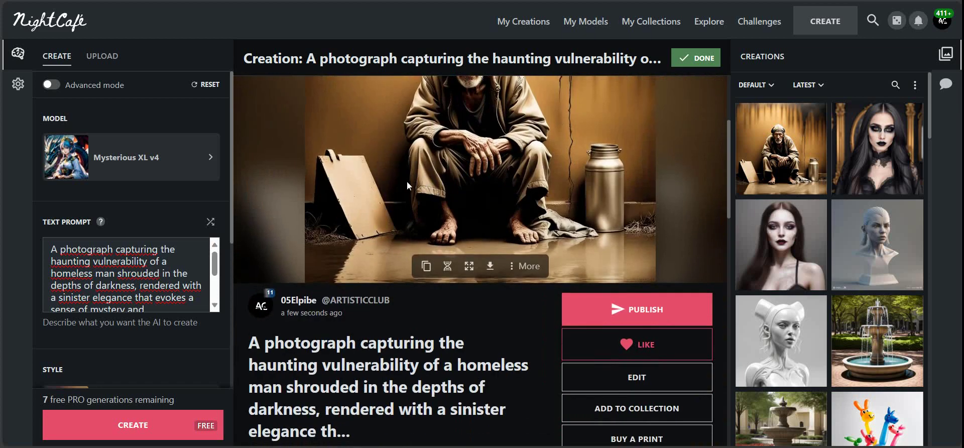
scroll(393, 202, "up", 3)
scroll(397, 197, "down", 1)
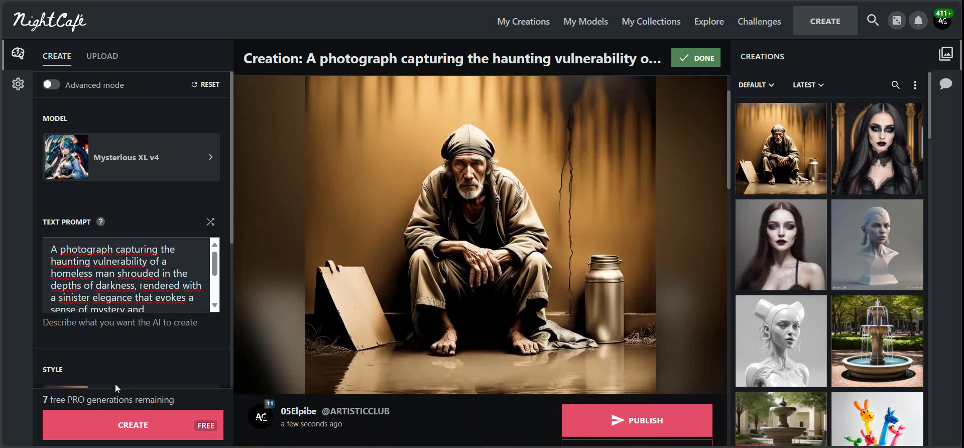
Switch to the other generator's page for the ChilloutMix cyborg woman image, copy its prompt, and return to NightCafe
mouse_move(245, 128)
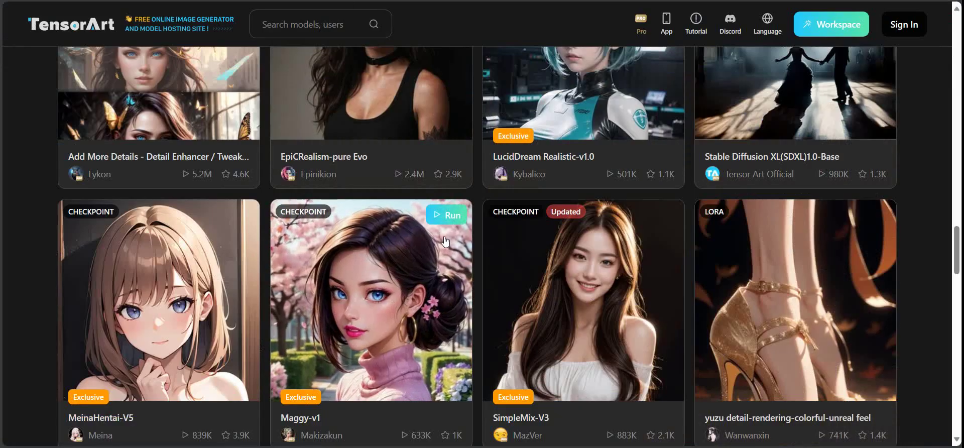
scroll(366, 280, "up", 3)
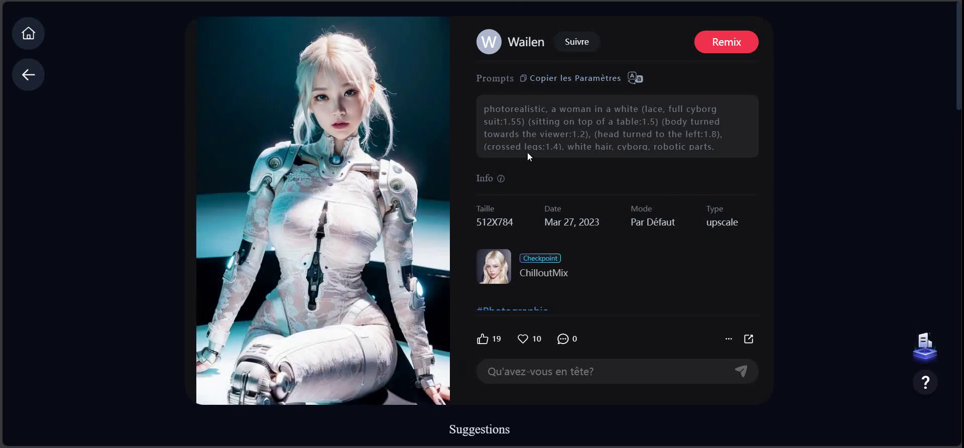
mouse_move(527, 152)
left_click(586, 80)
key("ctrl+Tab")
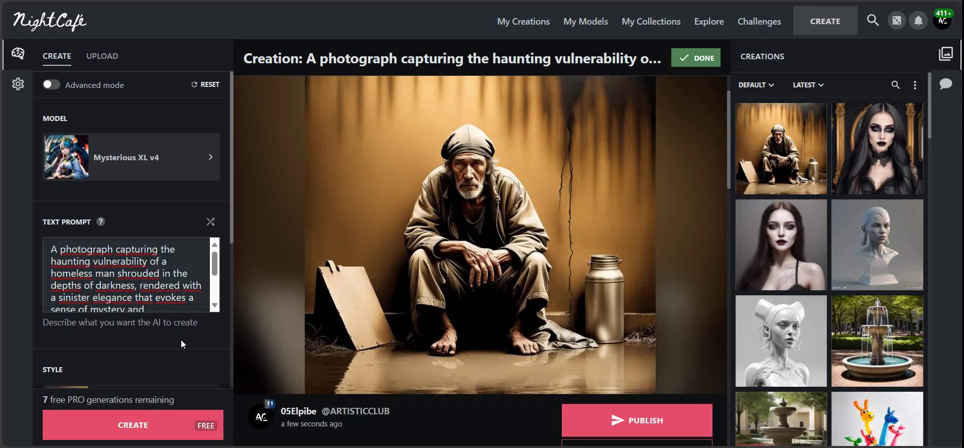
Replace the whole text prompt with the copied cyborg woman prompt and try to generate it with Mysterious XL v4
scroll(149, 302, "down", 3)
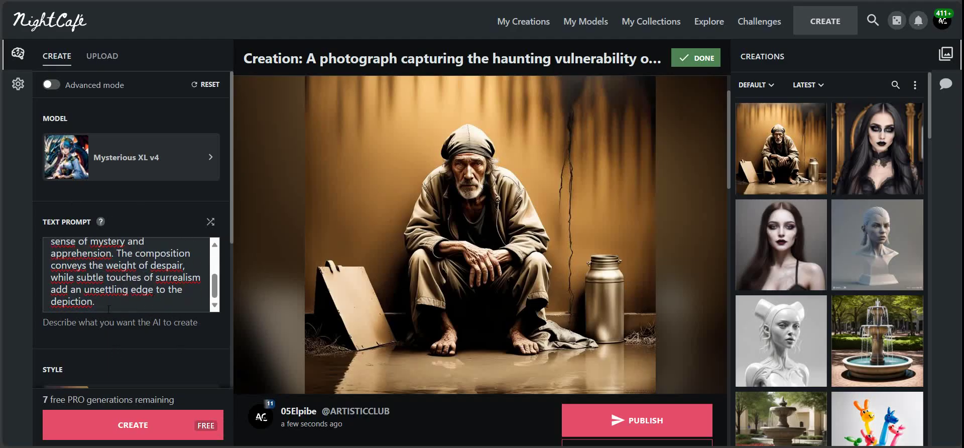
left_click_drag(108, 308, 25, 218)
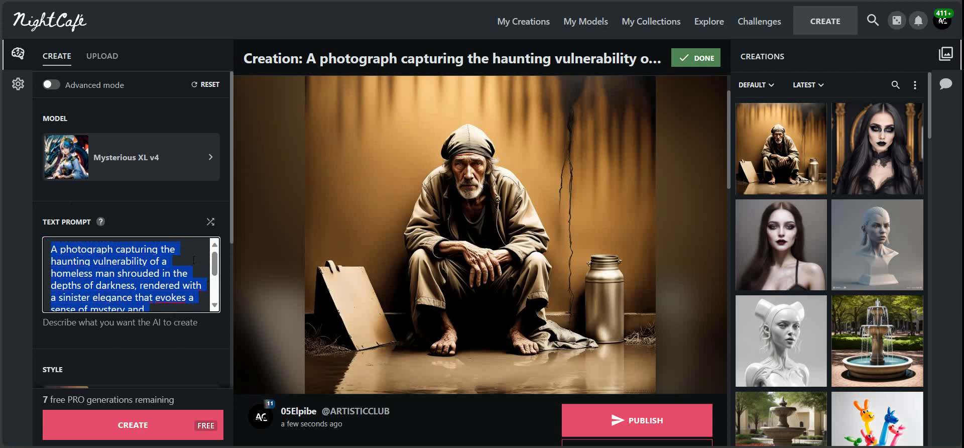
right_click(193, 259)
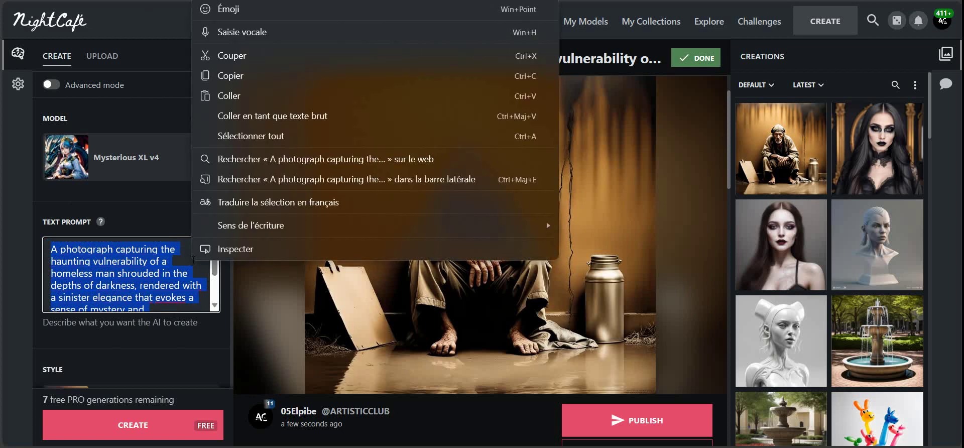
left_click(249, 98)
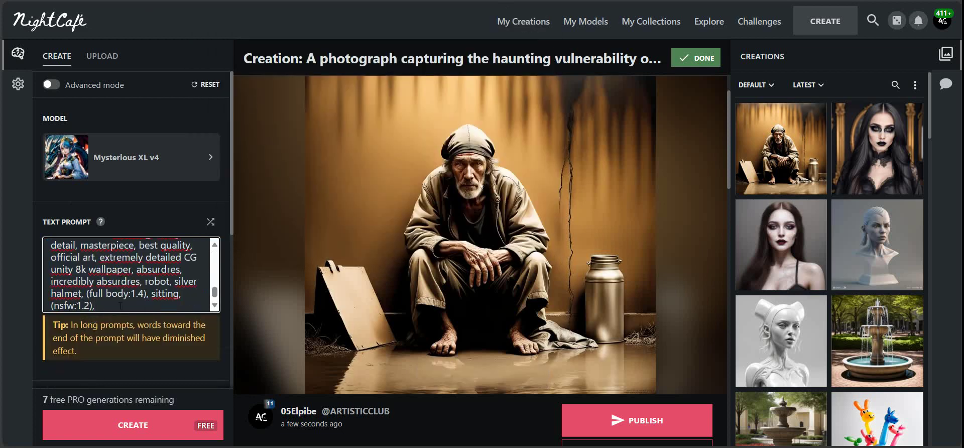
scroll(125, 329, "down", 1)
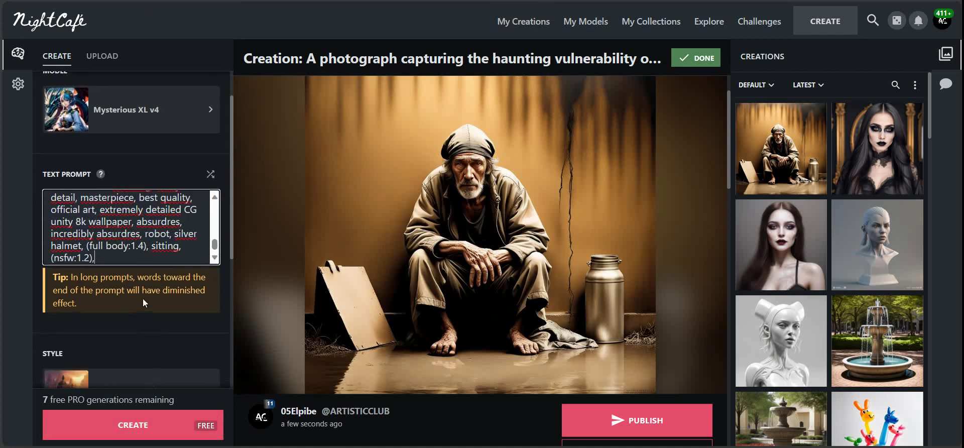
left_click(130, 433)
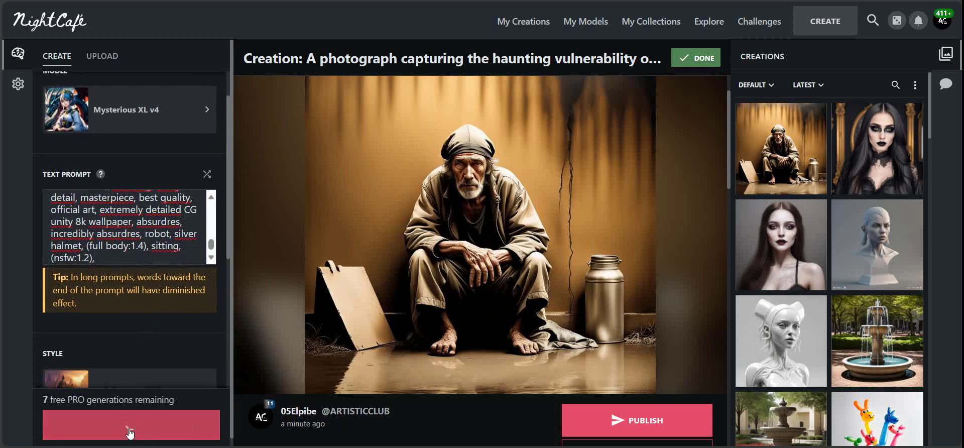
Read the issue reported for the submitted cyborg prompt and check the credit cost
mouse_move(313, 179)
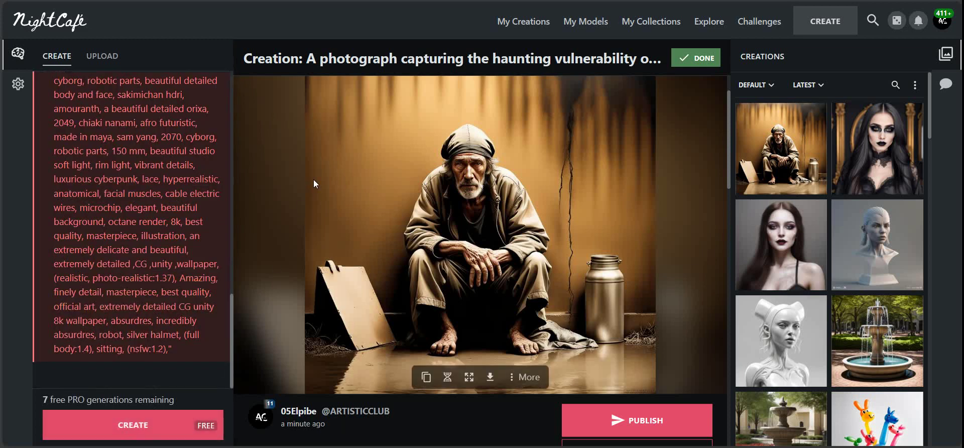
scroll(164, 286, "up", 3)
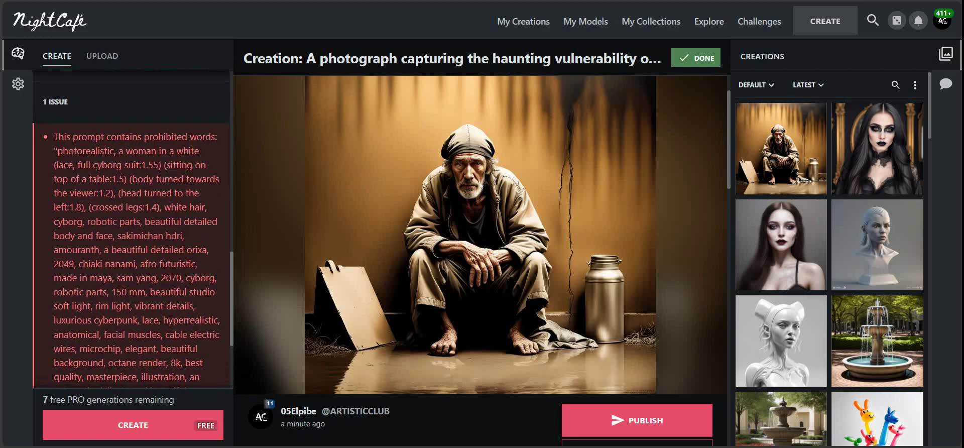
scroll(163, 286, "down", 3)
scroll(164, 286, "up", 3)
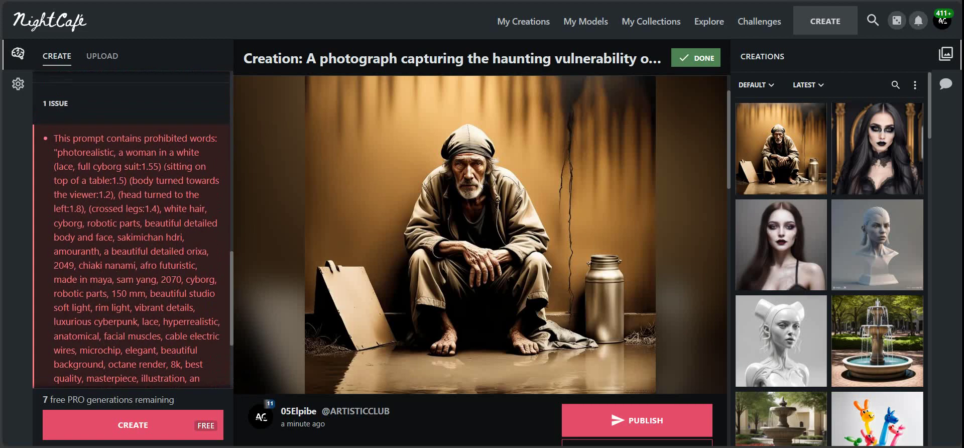
scroll(153, 251, "down", 3)
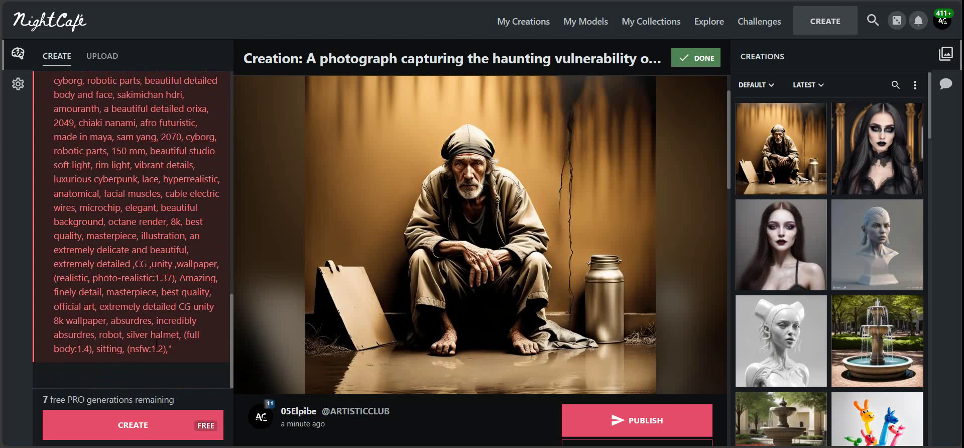
scroll(149, 258, "up", 5)
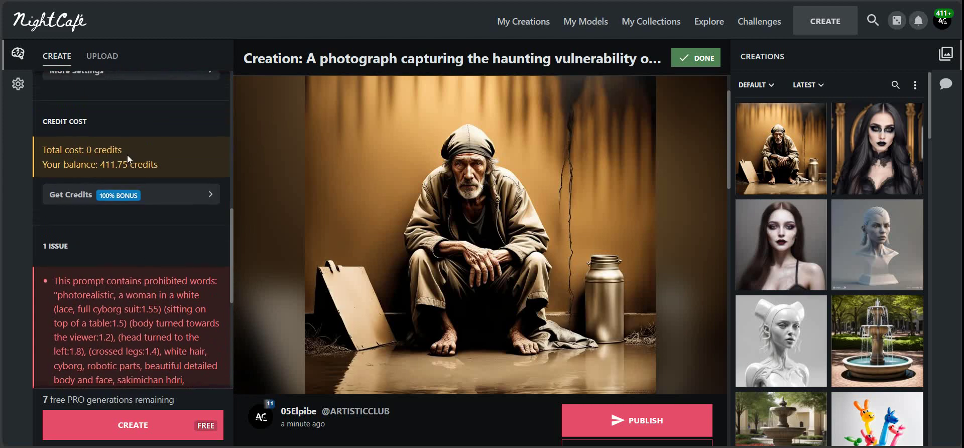
Switch to SeaArt and read the cyborg woman image's full prompt through to its end for prohibited words
scroll(128, 158, "up", 3)
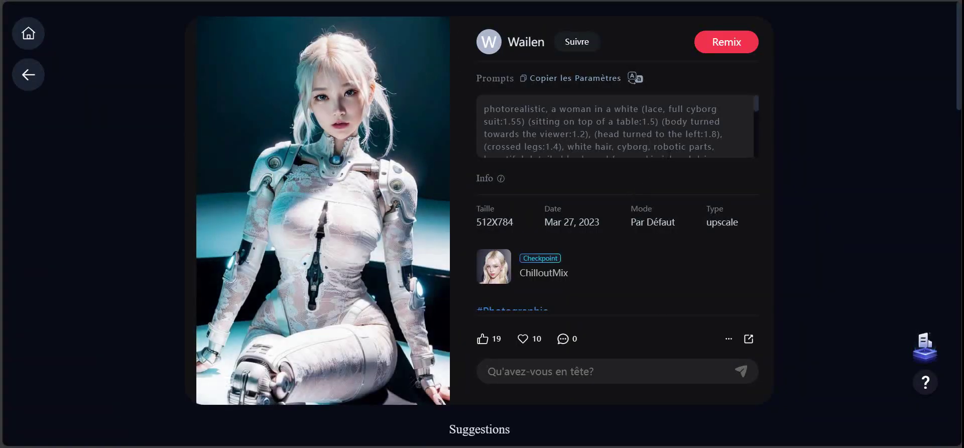
scroll(644, 139, "down", 6)
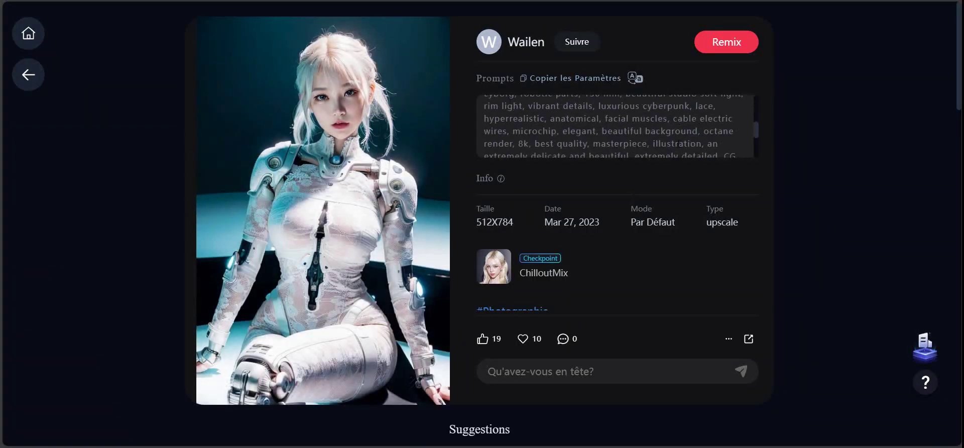
scroll(552, 115, "down", 1)
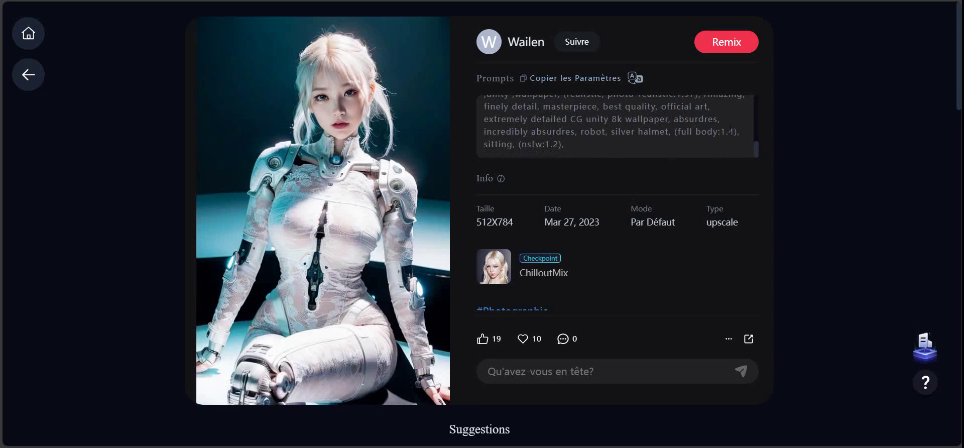
Leave the cyborg woman image and the Photographie category to return to the home gallery
left_click(29, 75)
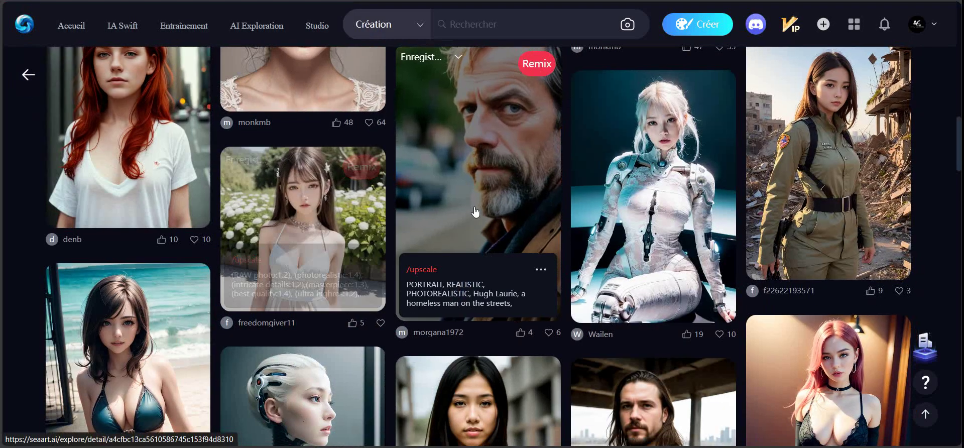
scroll(474, 214, "up", 5)
scroll(474, 213, "up", 10)
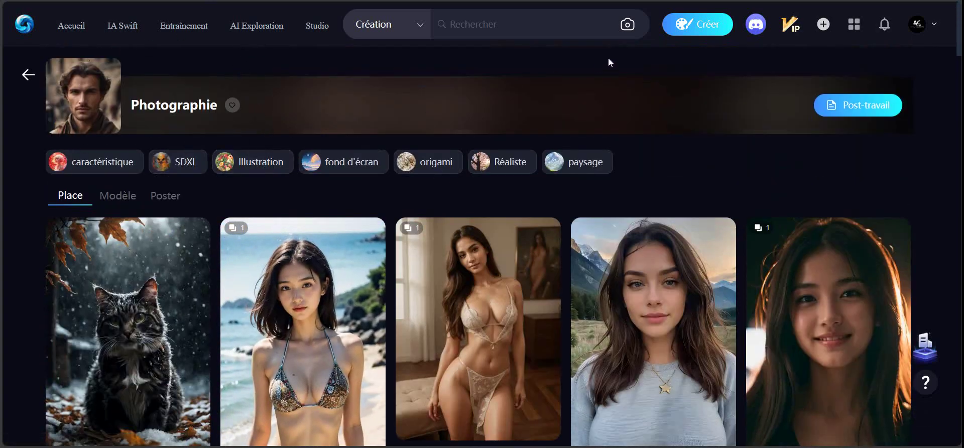
left_click(28, 75)
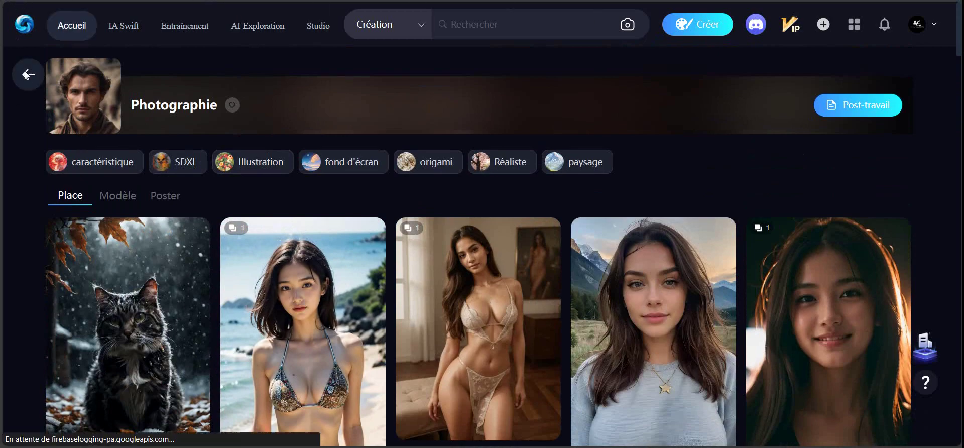
Find the metal cyborg kitten image in the home gallery, open its details, and show its prompt in the original English
scroll(492, 192, "down", 8)
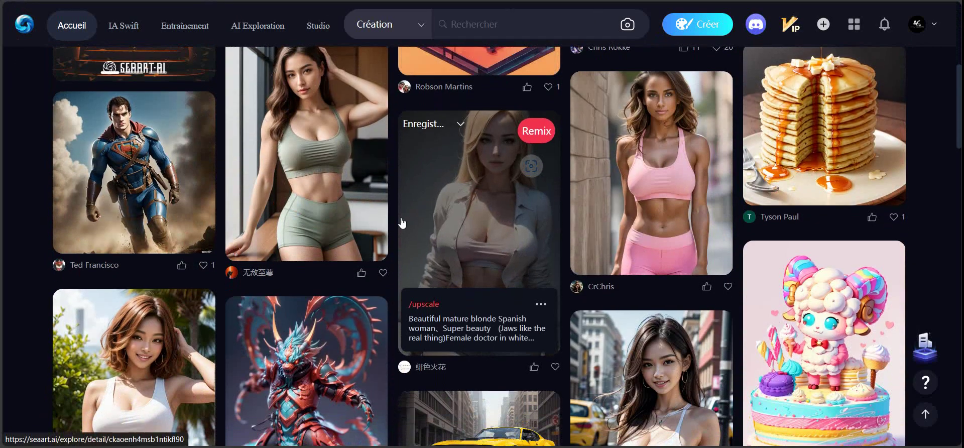
scroll(582, 327, "up", 5)
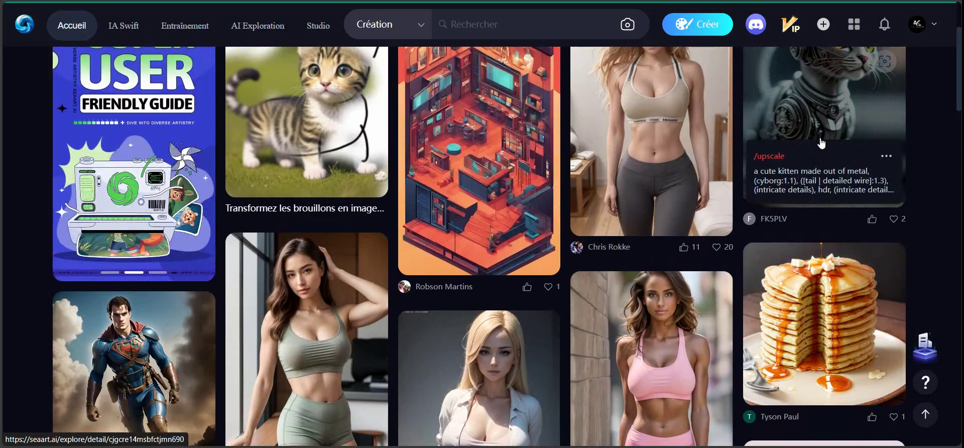
left_click(757, 140)
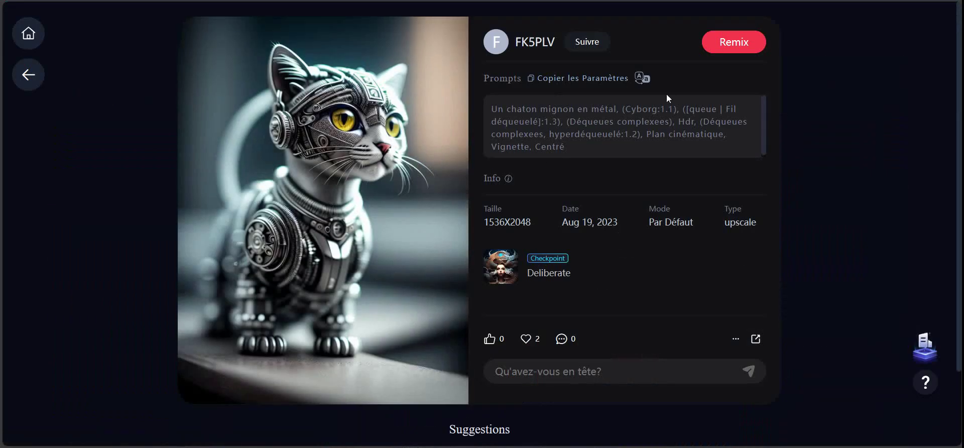
left_click(643, 78)
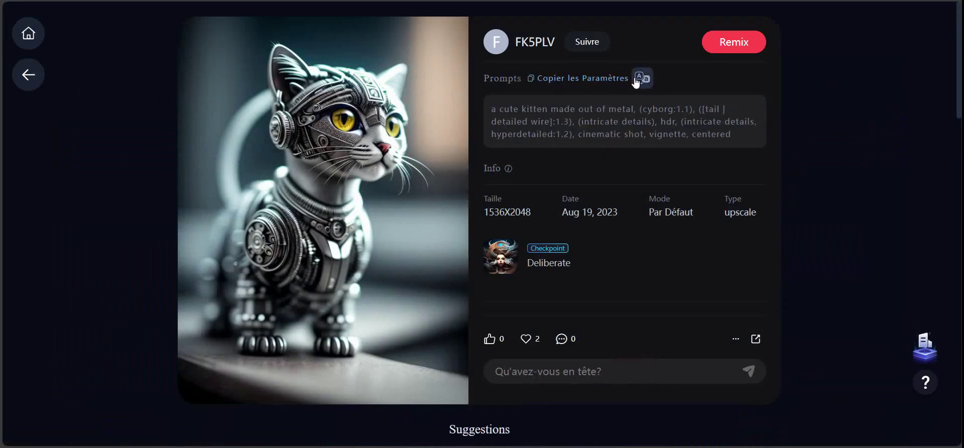